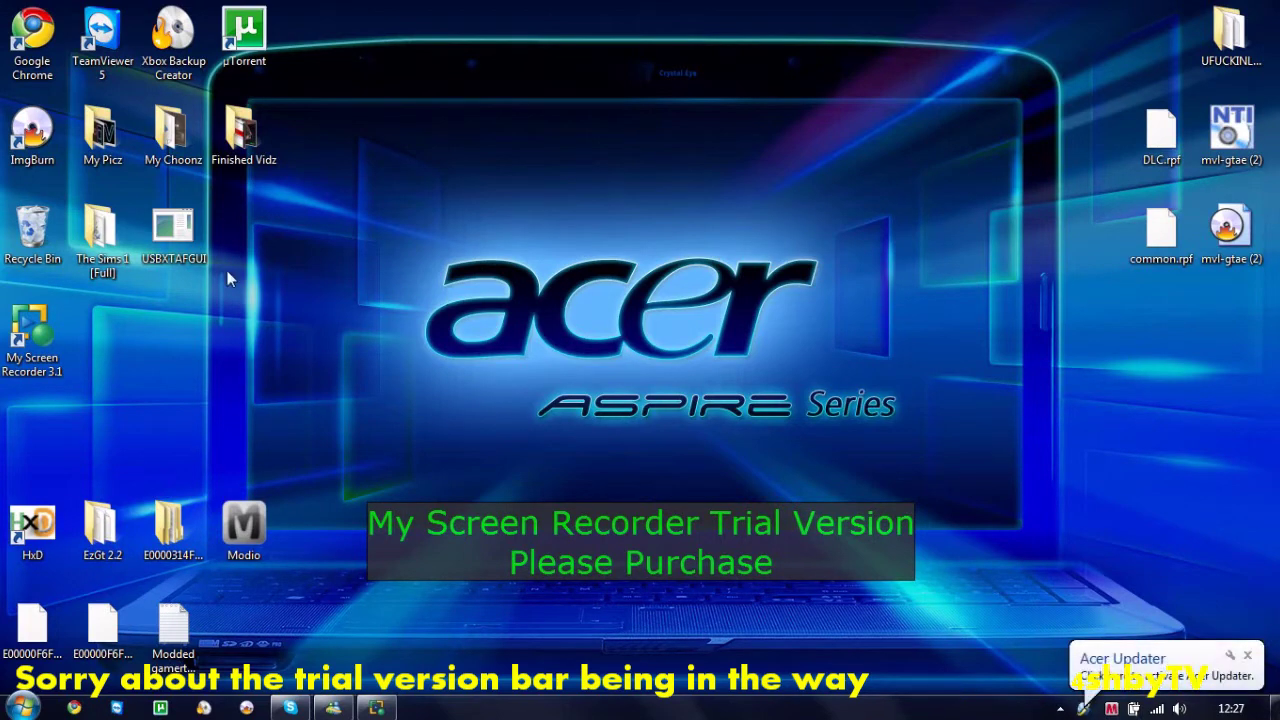
# Step: Launch Xbox Backup Creator v2.8 from its desktop shortcut
pyautogui.click(173, 35)
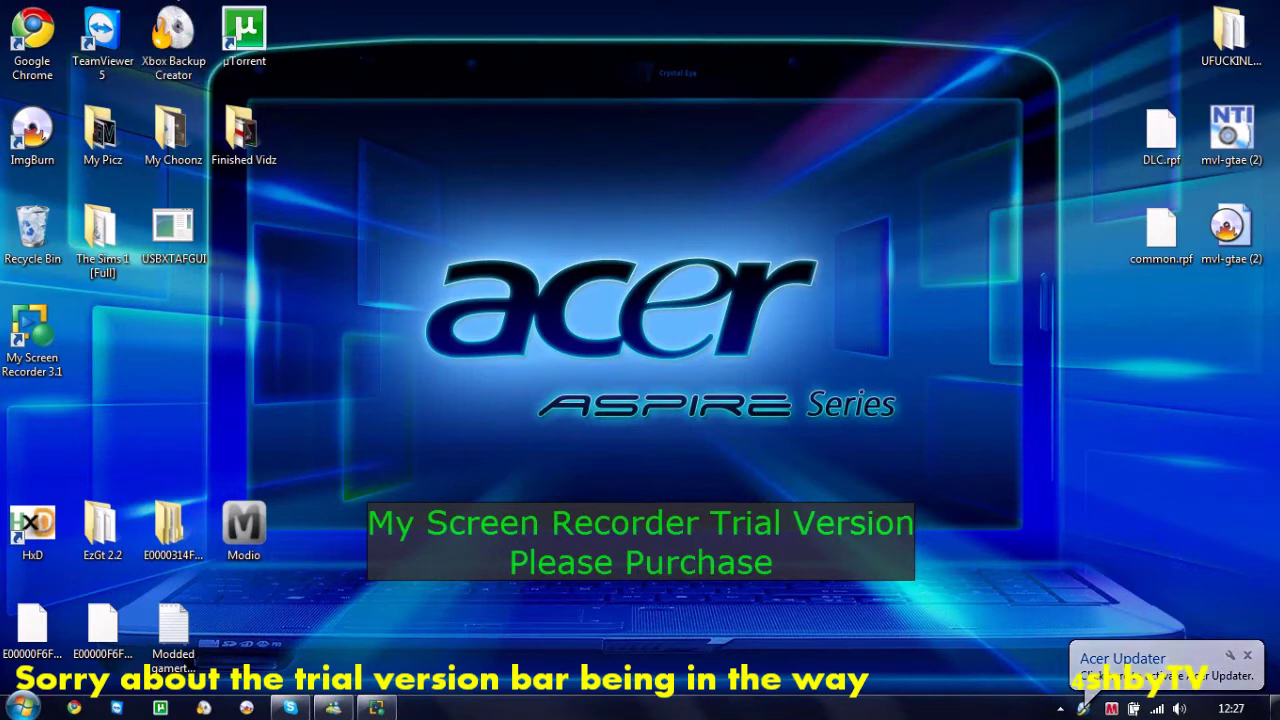
pyautogui.doubleClick(173, 40)
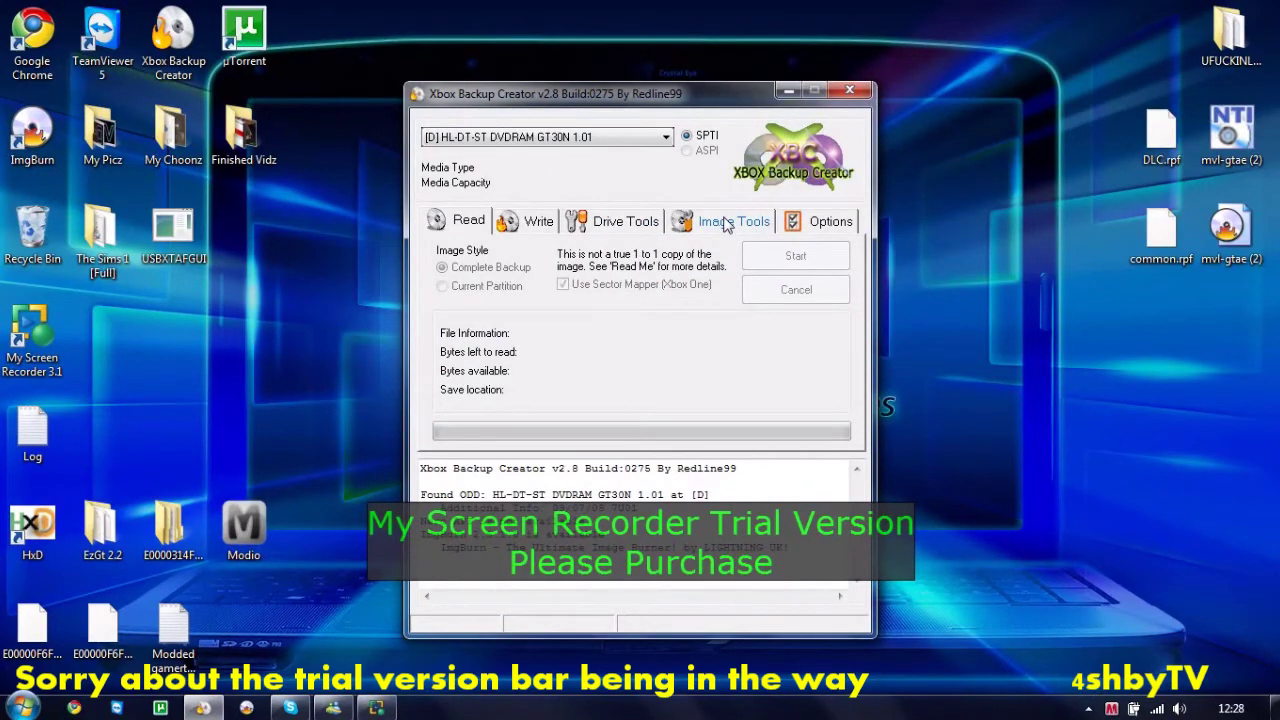
# Step: Open the empty Image Browser from the Image Tools section
pyautogui.click(726, 222)
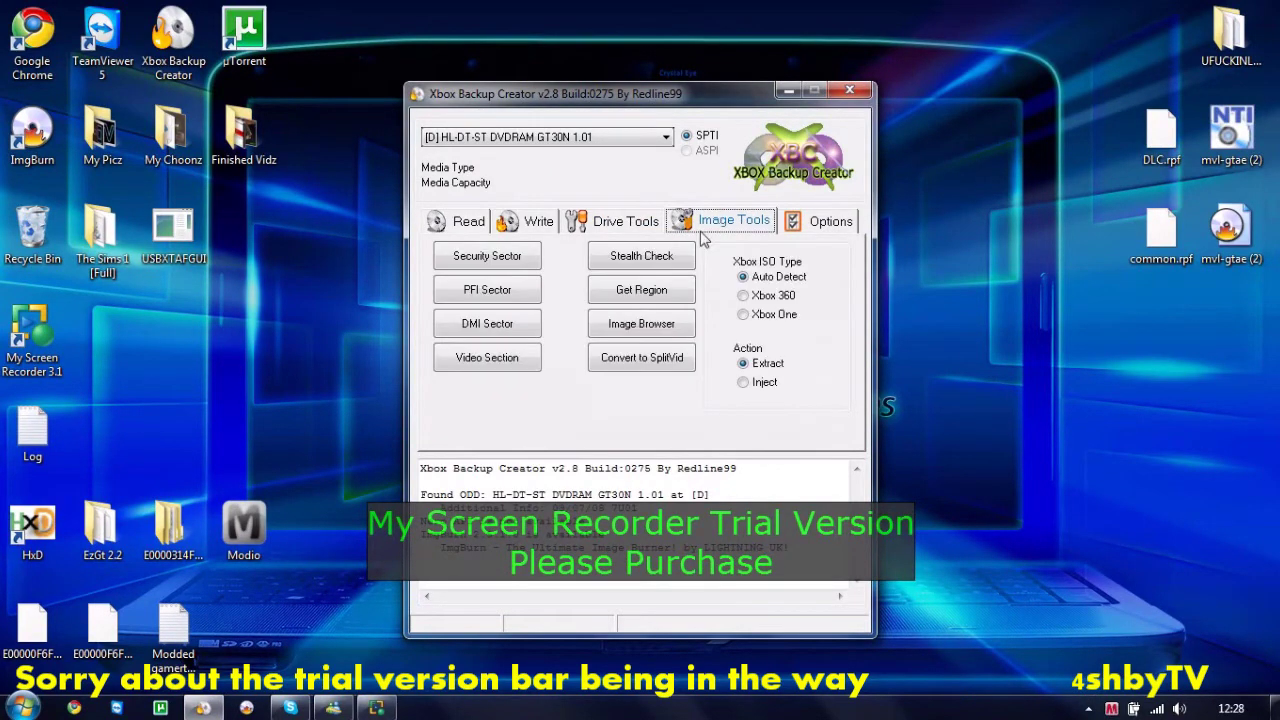
pyautogui.click(642, 328)
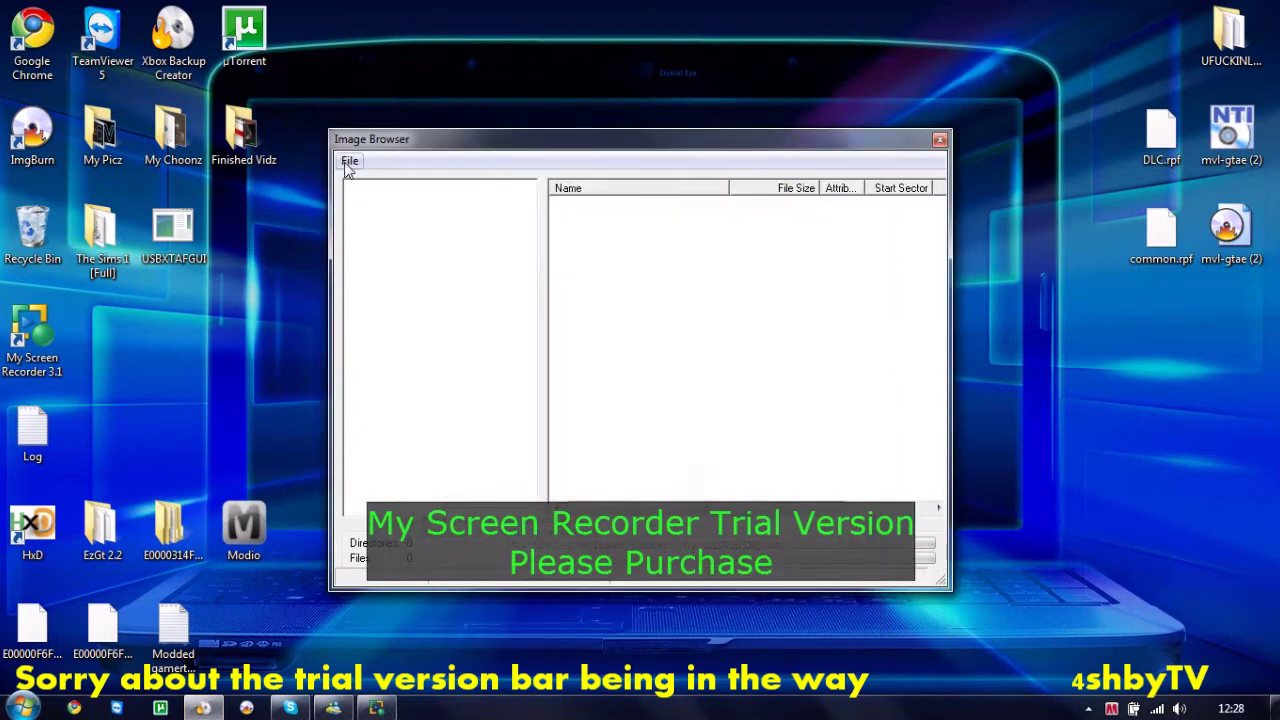
# Step: Load the mvl-gtae (2).iso disc image into the Image Browser
pyautogui.click(349, 163)
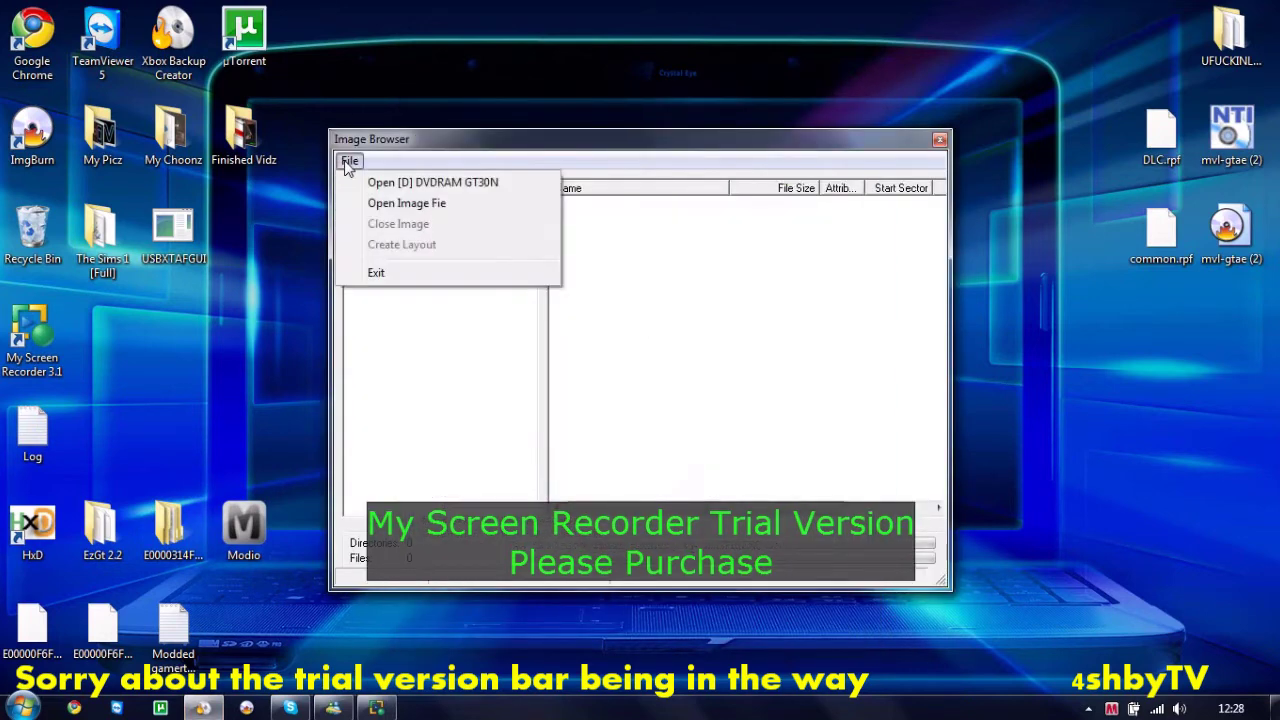
pyautogui.click(385, 205)
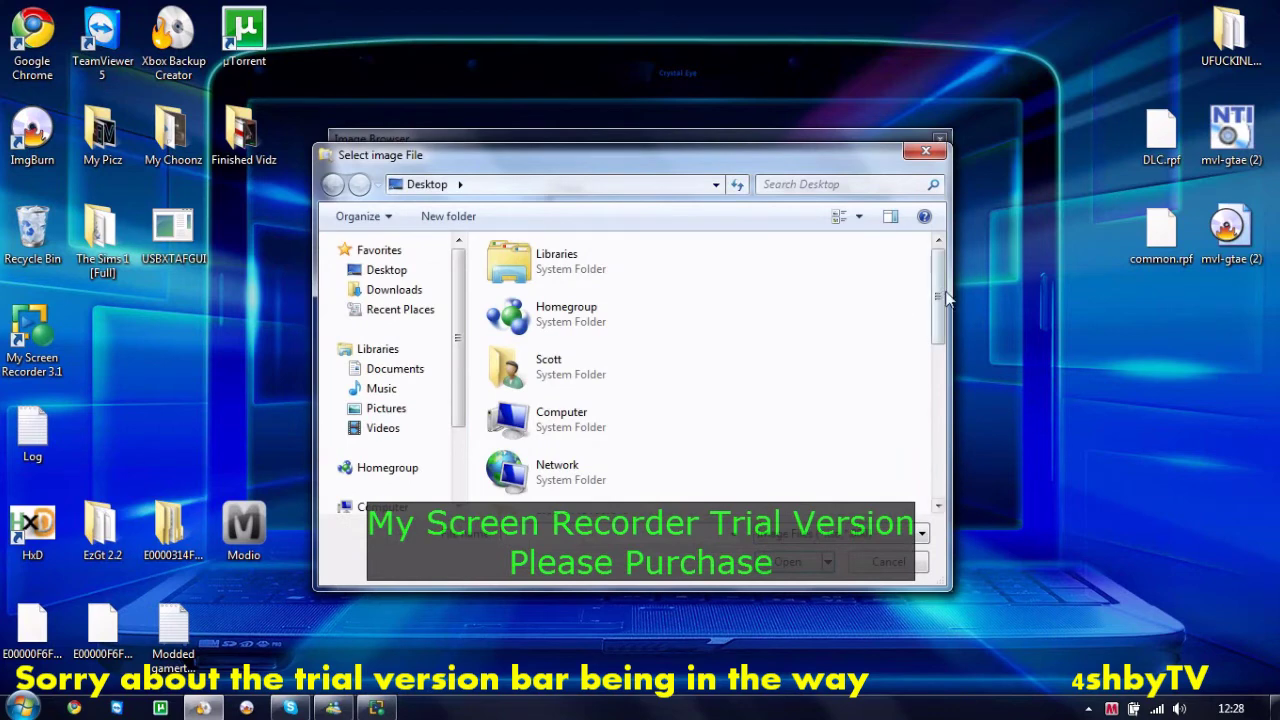
pyautogui.moveTo(938, 297); pyautogui.dragTo(945, 451)
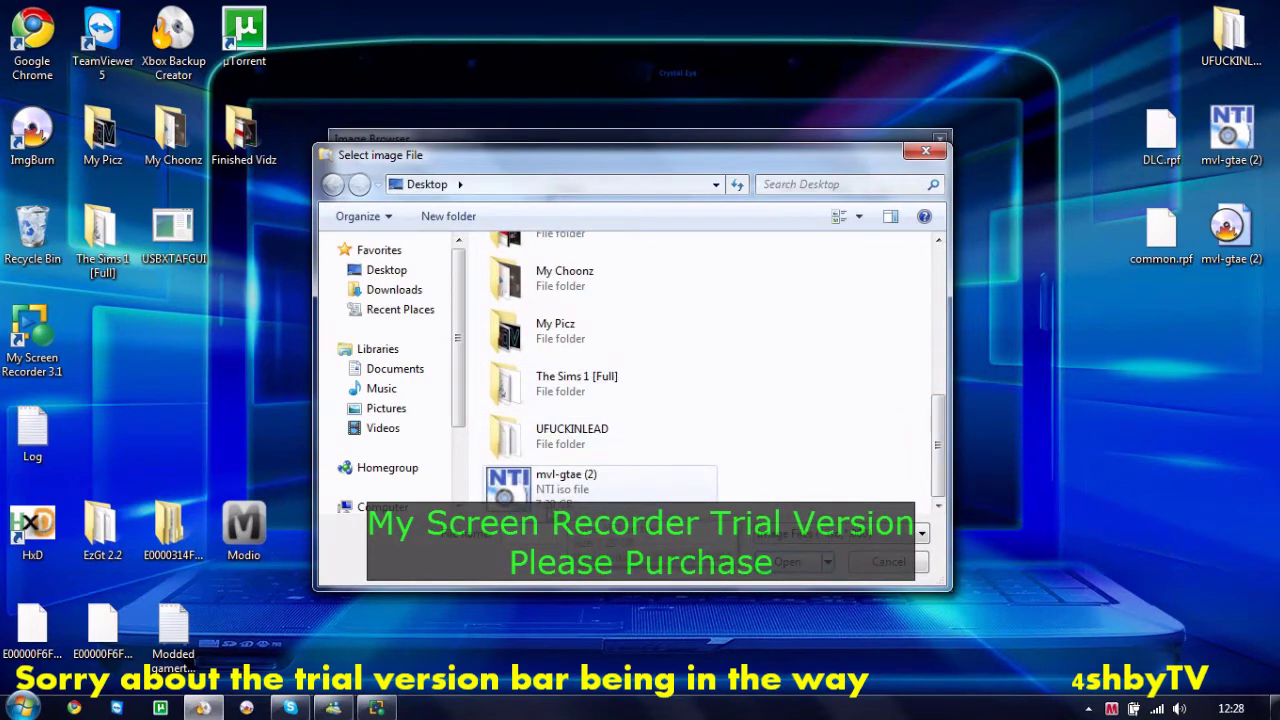
pyautogui.click(566, 495)
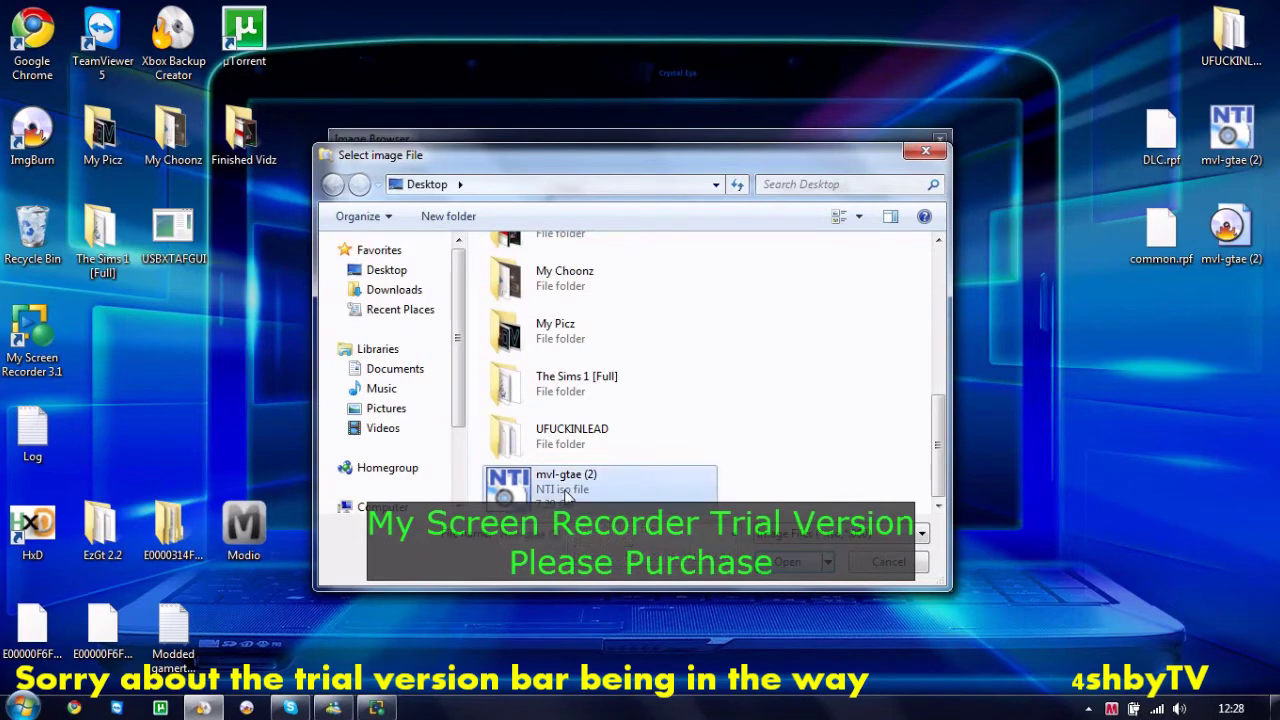
pyautogui.click(786, 566)
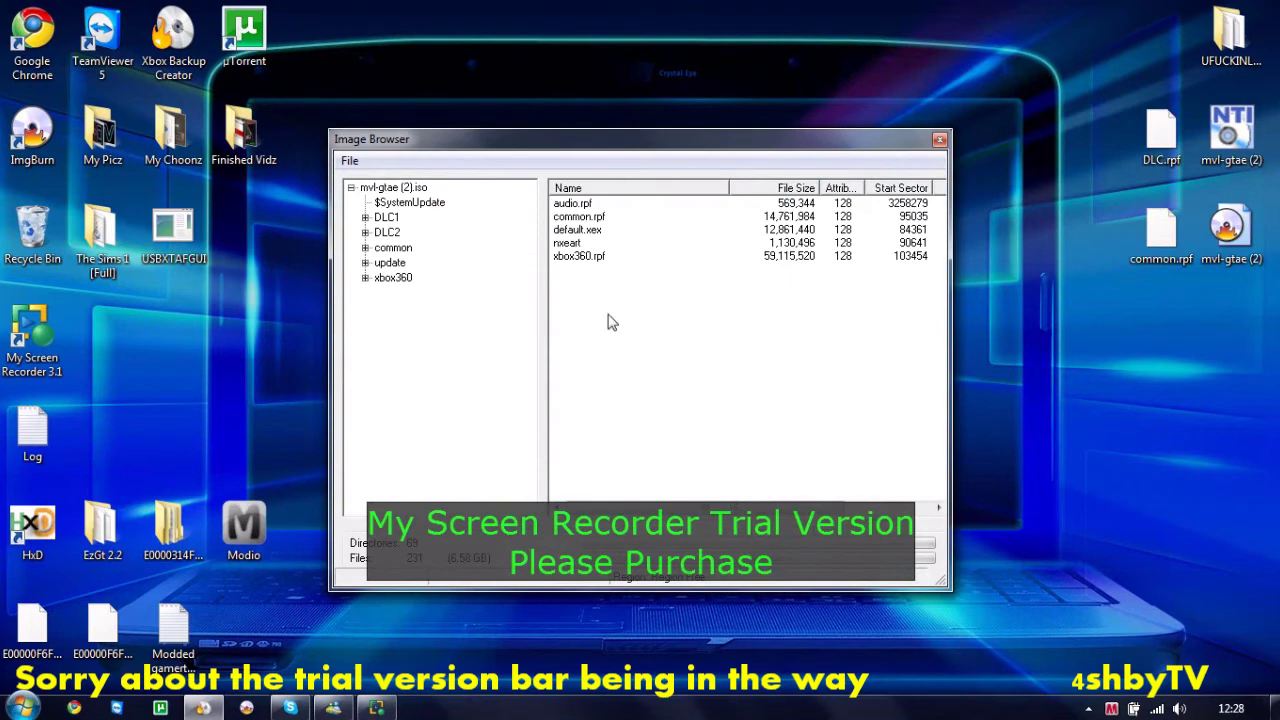
# Step: Replace the image's root common.rpf with the common.rpf file from the Desktop
pyautogui.click(572, 219)
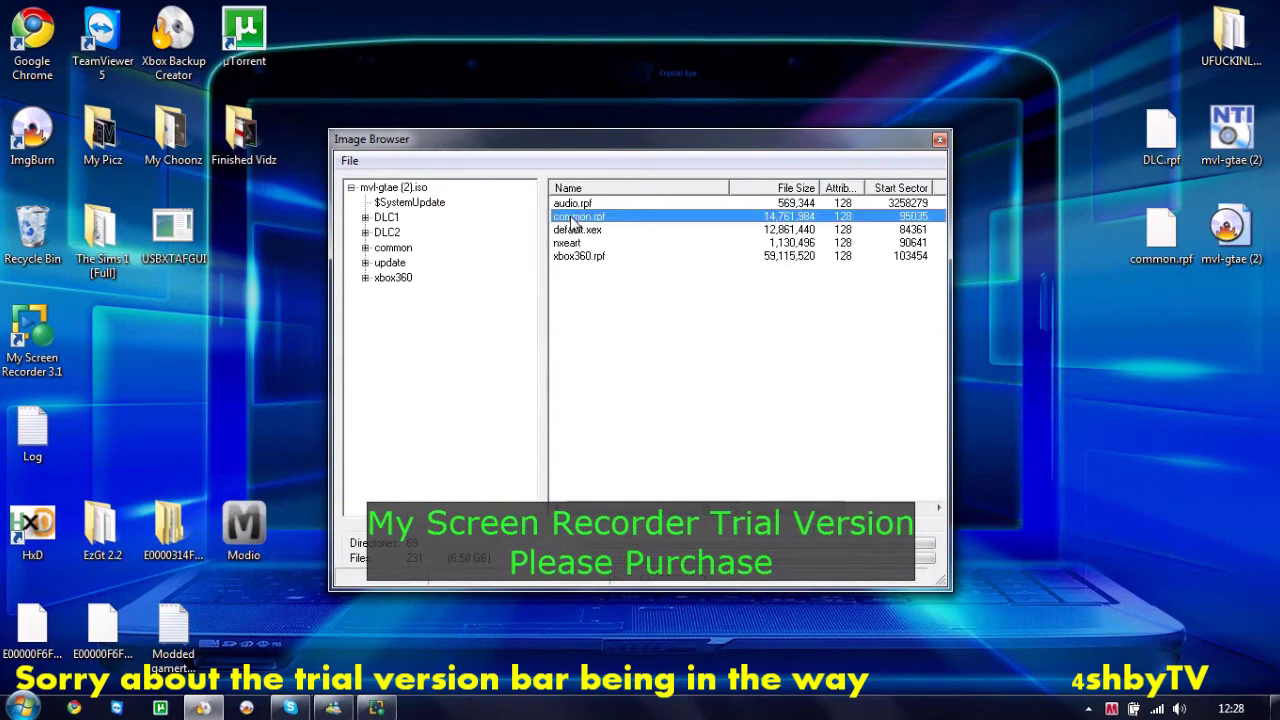
pyautogui.rightClick(572, 222)
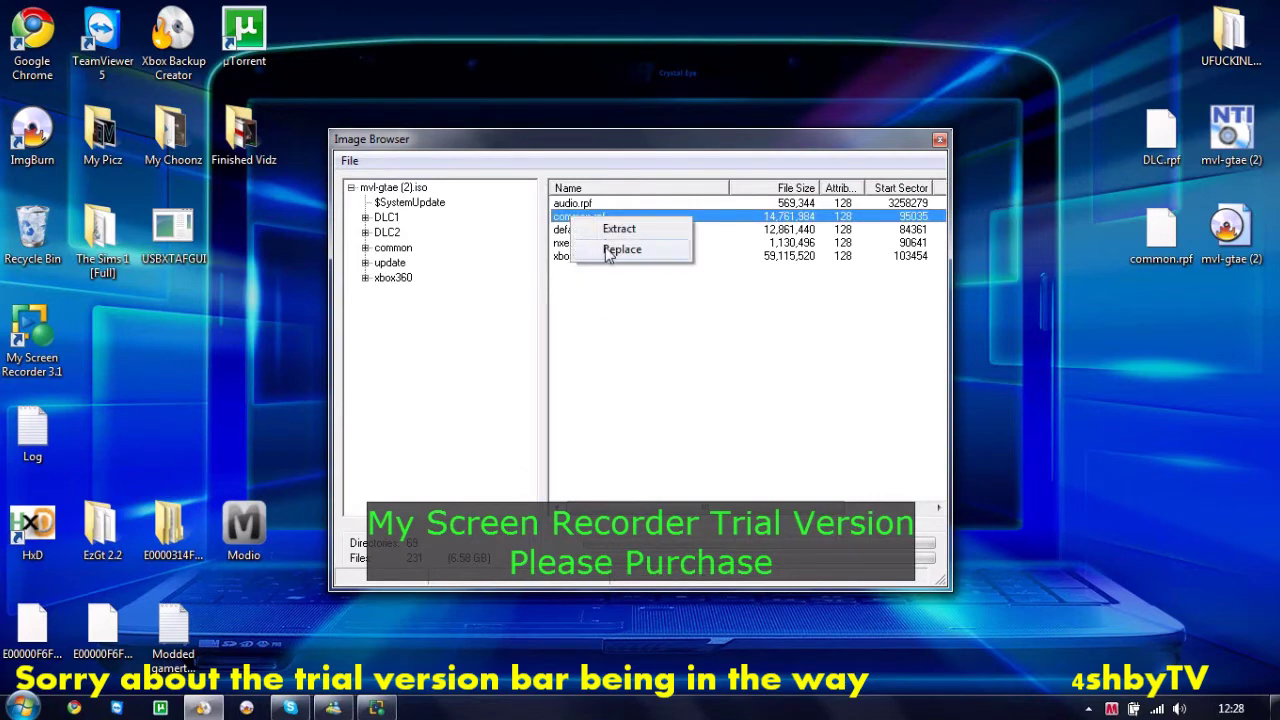
pyautogui.click(621, 250)
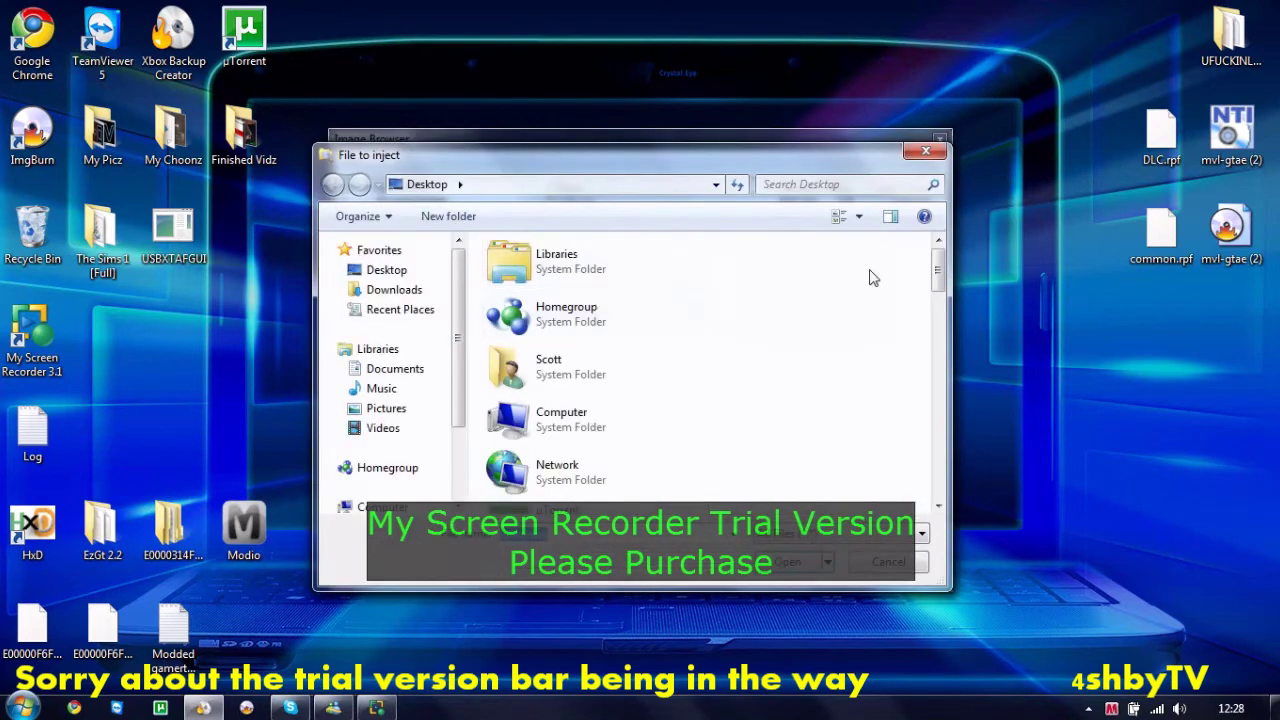
pyautogui.moveTo(937, 275)
pyautogui.mouseDown()
pyautogui.moveTo(952, 407)
pyautogui.moveTo(945, 388)
pyautogui.mouseUp()
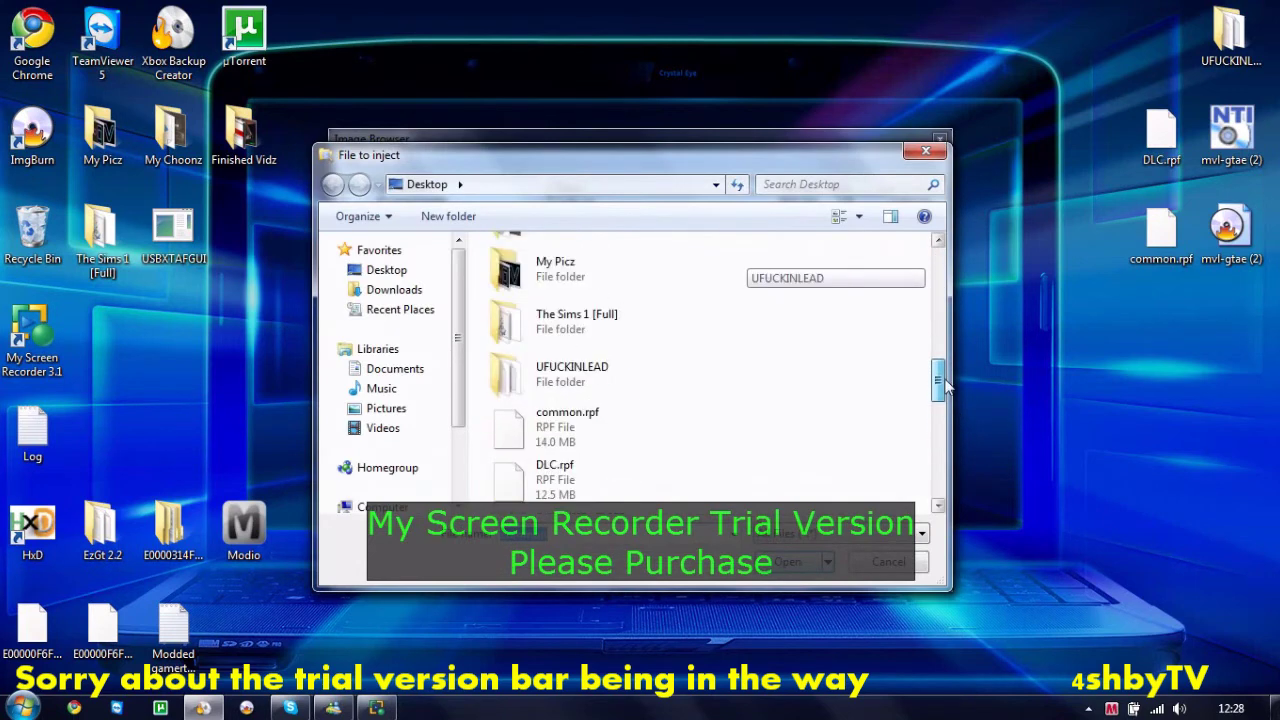
pyautogui.click(558, 435)
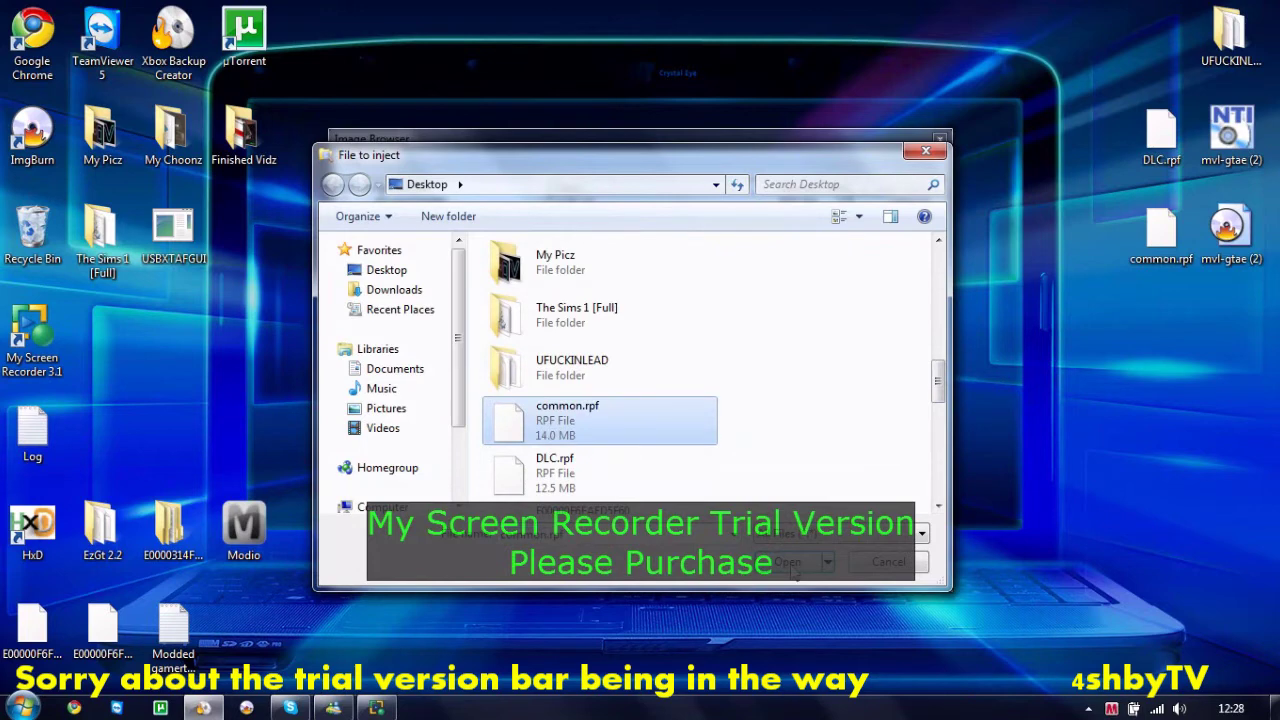
pyautogui.click(790, 562)
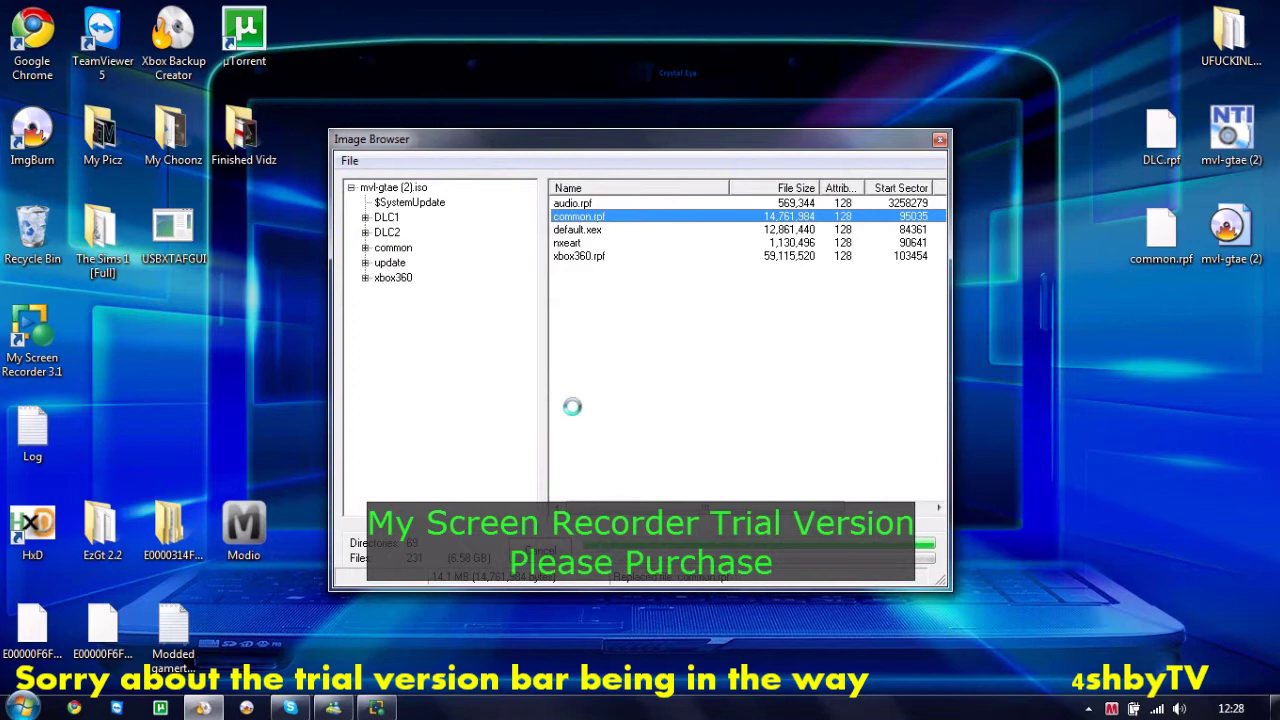
# Step: Expand DLC2 and replace its DLC.rpf with the DLC.rpf from the Desktop
pyautogui.doubleClick(382, 233)
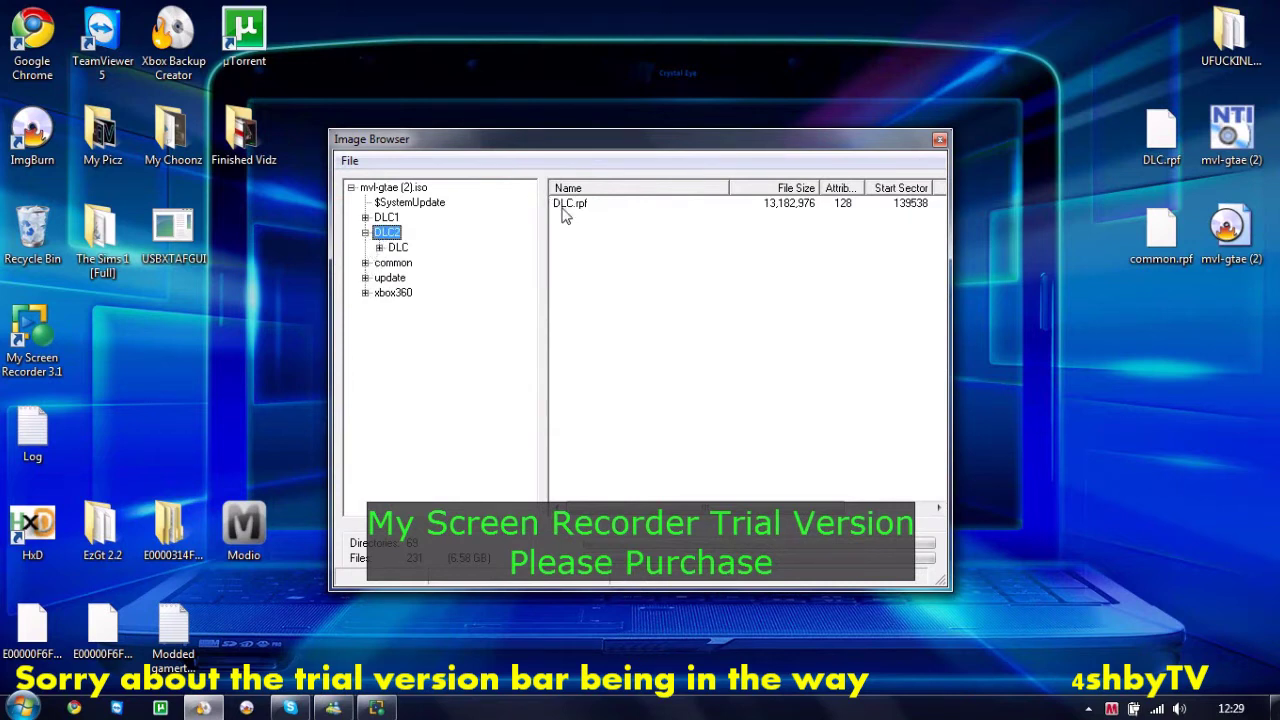
pyautogui.click(562, 208)
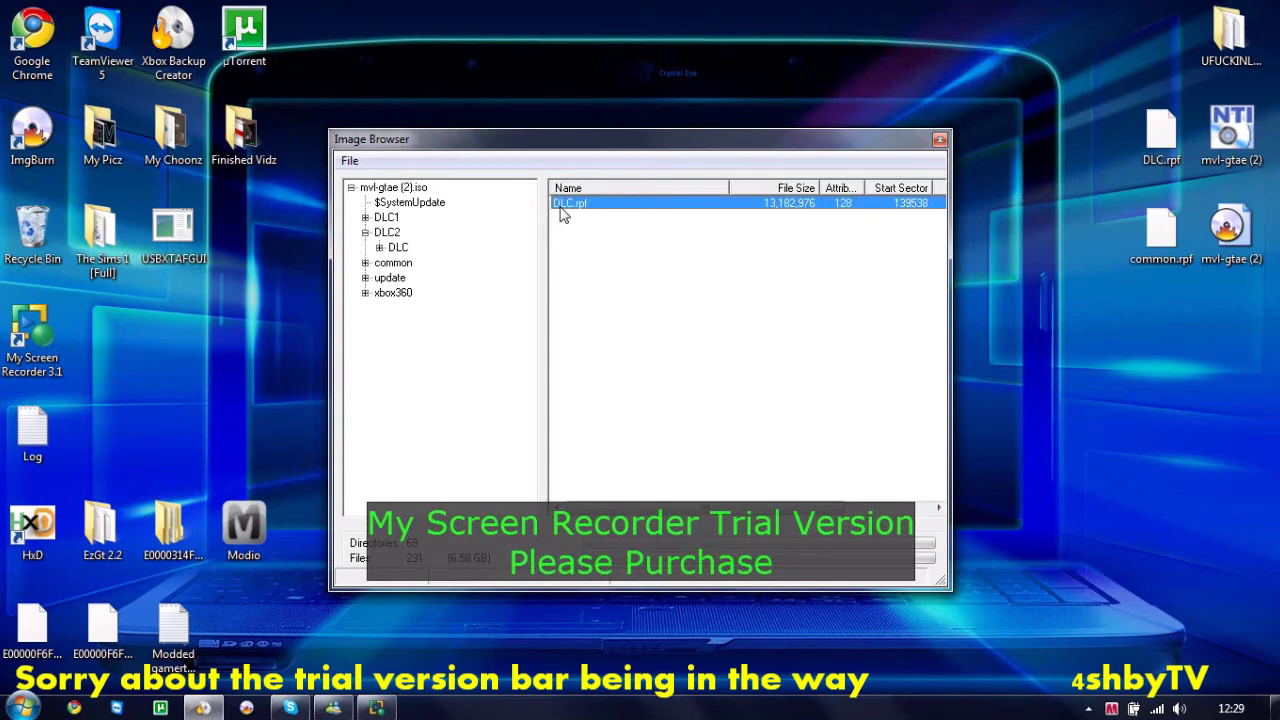
pyautogui.rightClick(562, 215)
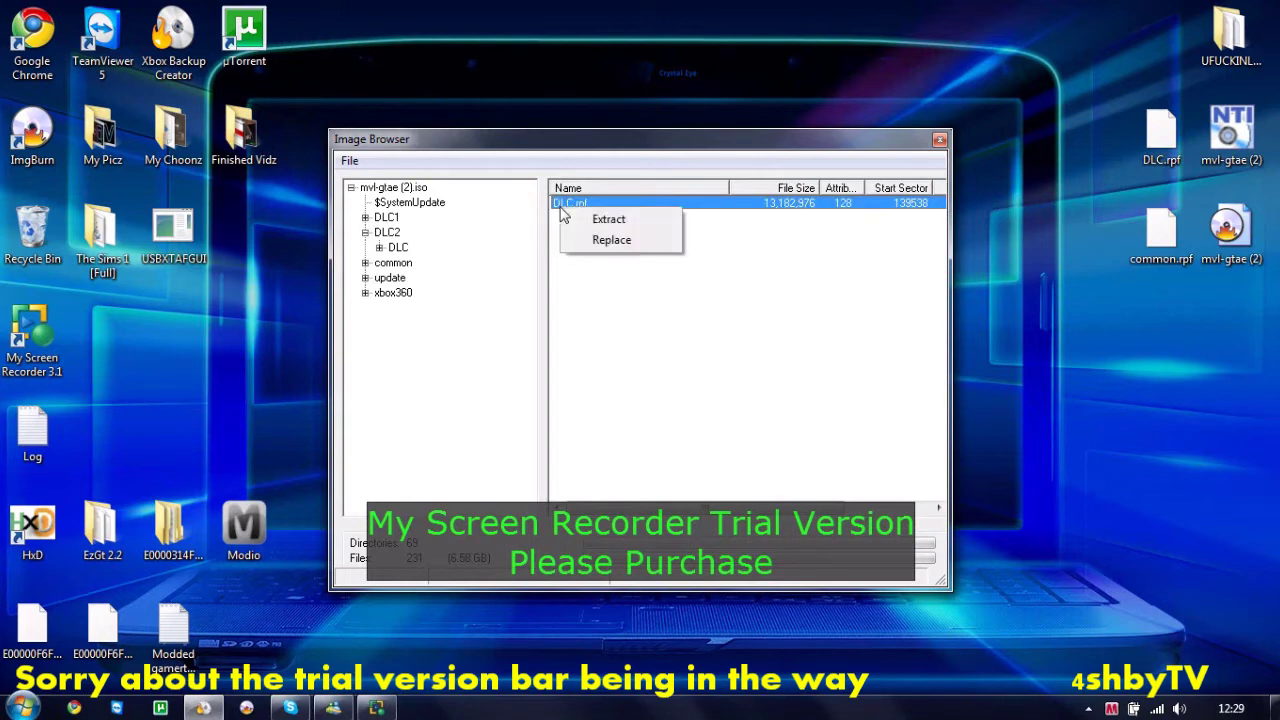
pyautogui.click(601, 241)
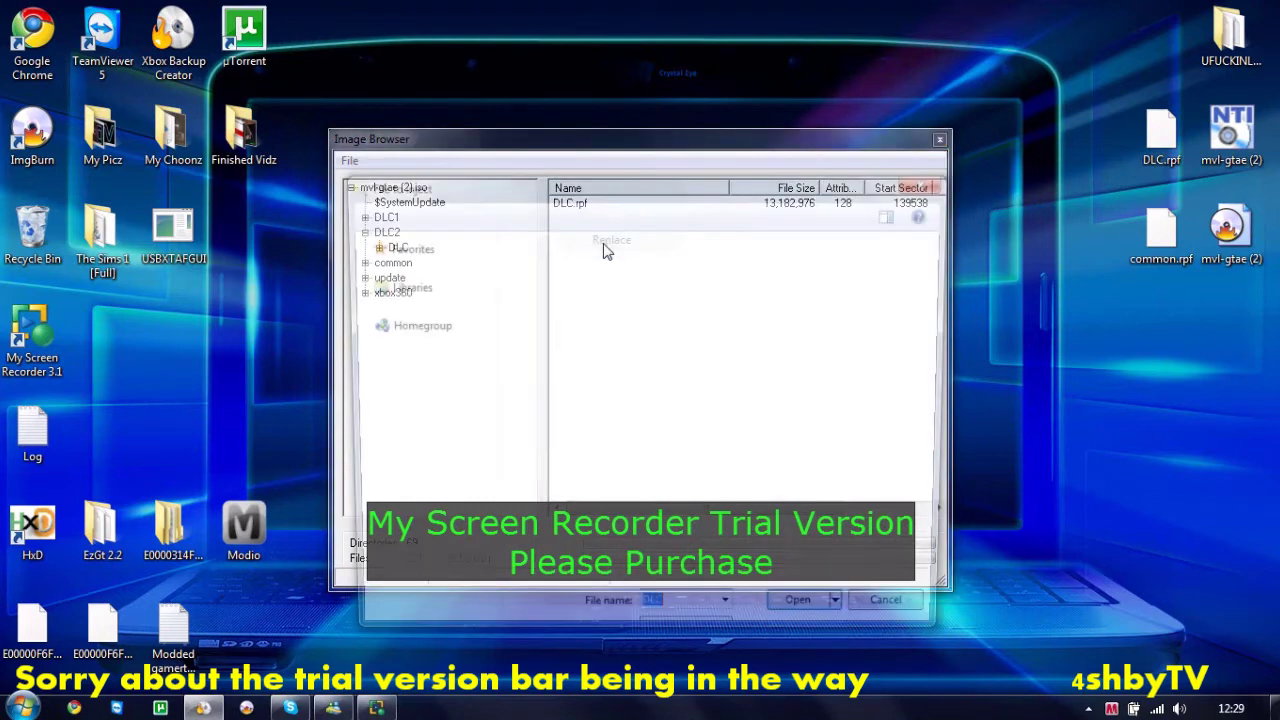
pyautogui.moveTo(940, 265)
pyautogui.mouseDown()
pyautogui.moveTo(937, 490)
pyautogui.moveTo(930, 393)
pyautogui.mouseUp()
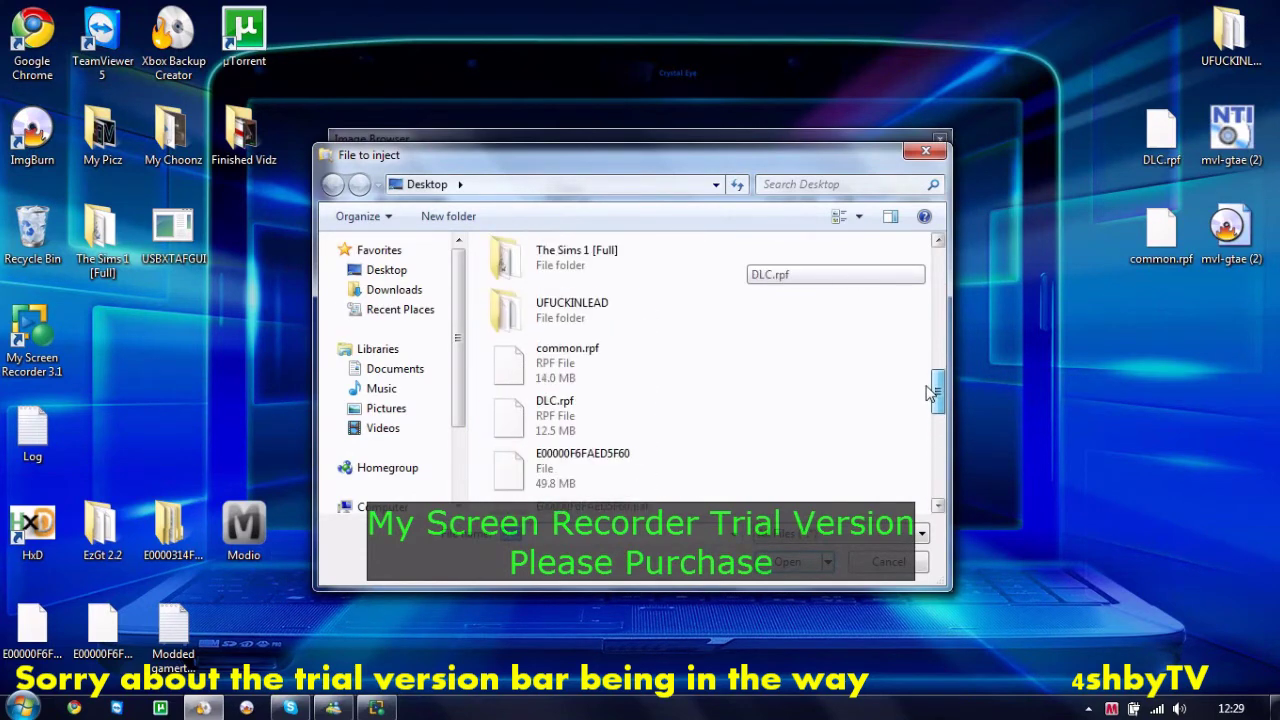
pyautogui.click(550, 432)
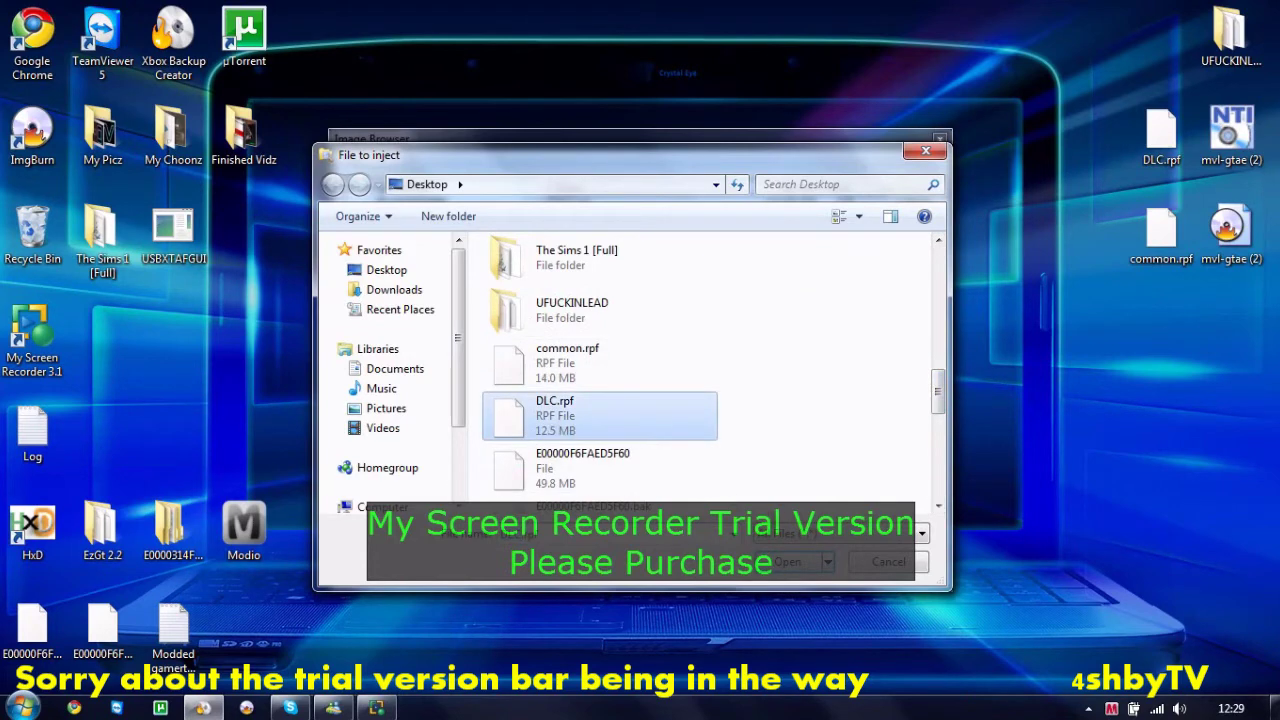
pyautogui.click(758, 566)
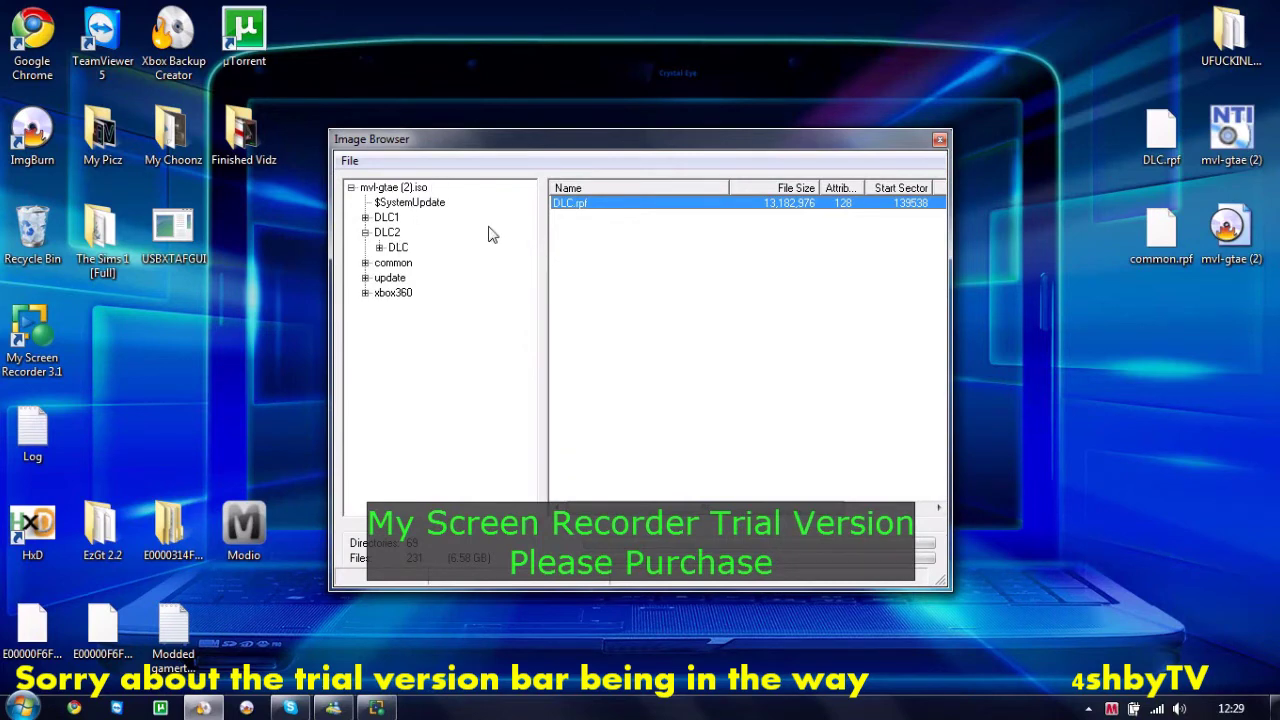
# Step: Close Xbox Backup Creator and start ImgBurn in 'Write image file to disc' mode
pyautogui.click(940, 142)
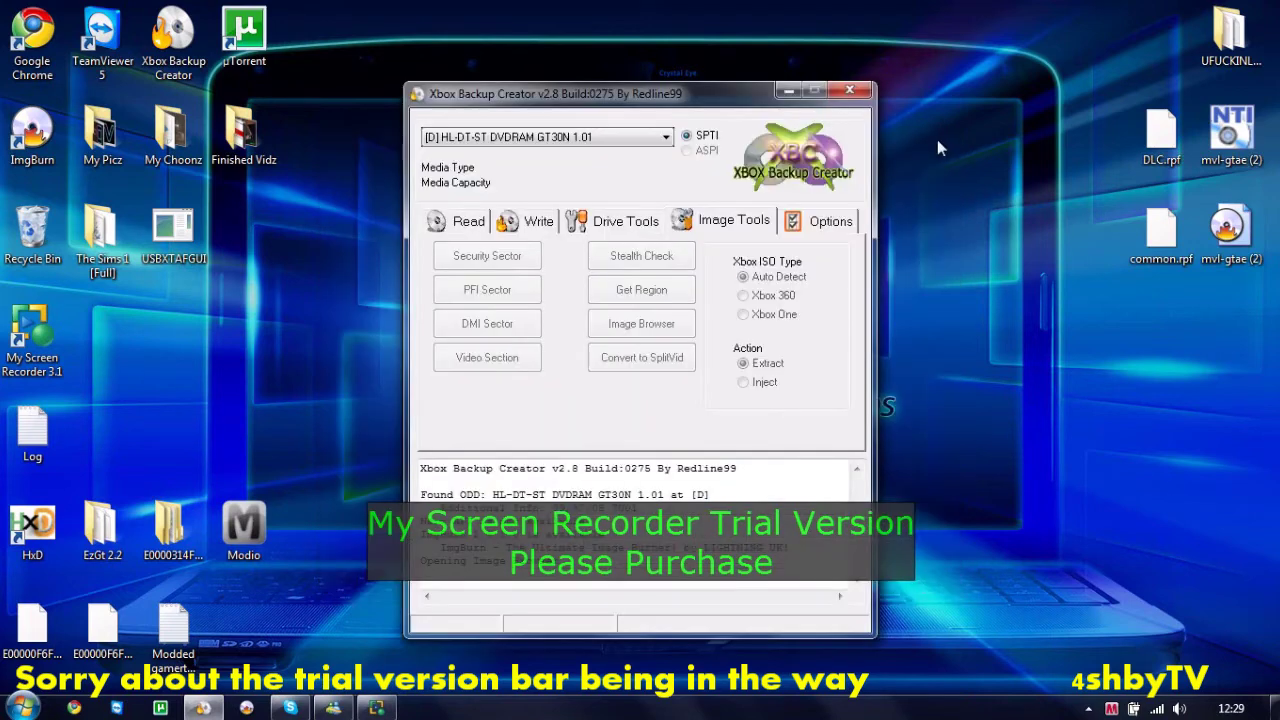
pyautogui.click(840, 93)
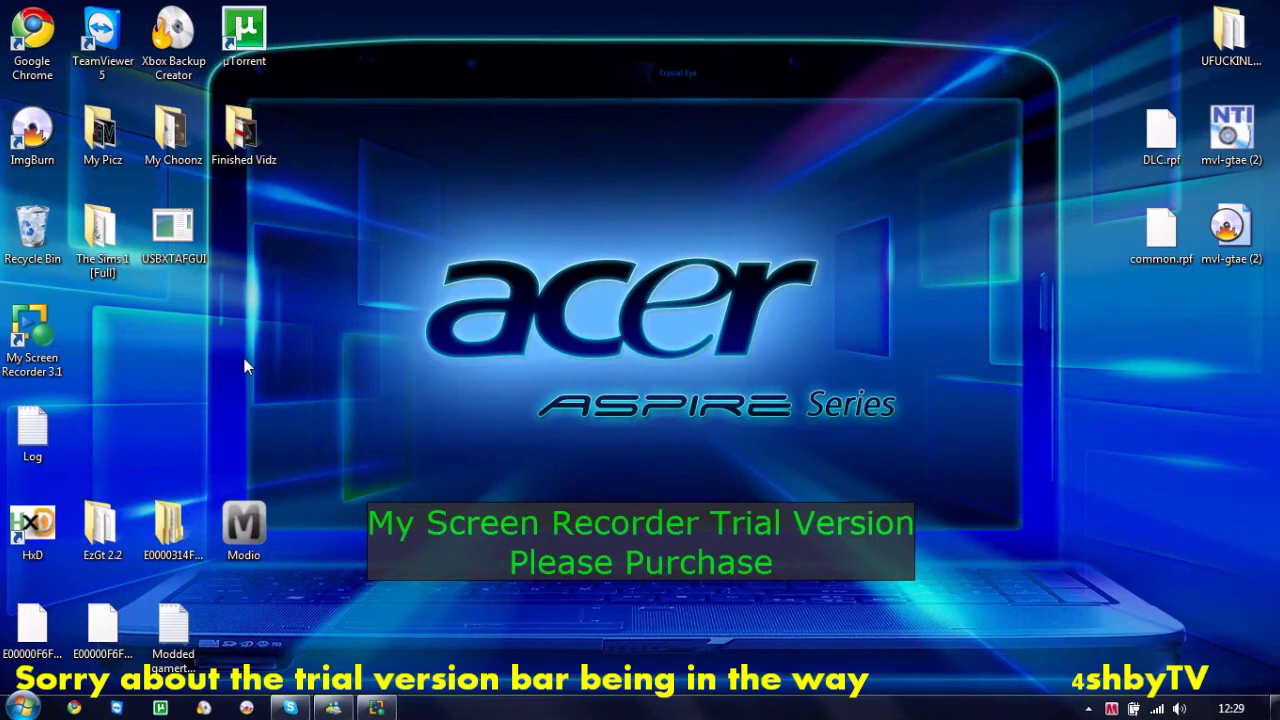
pyautogui.doubleClick(44, 140)
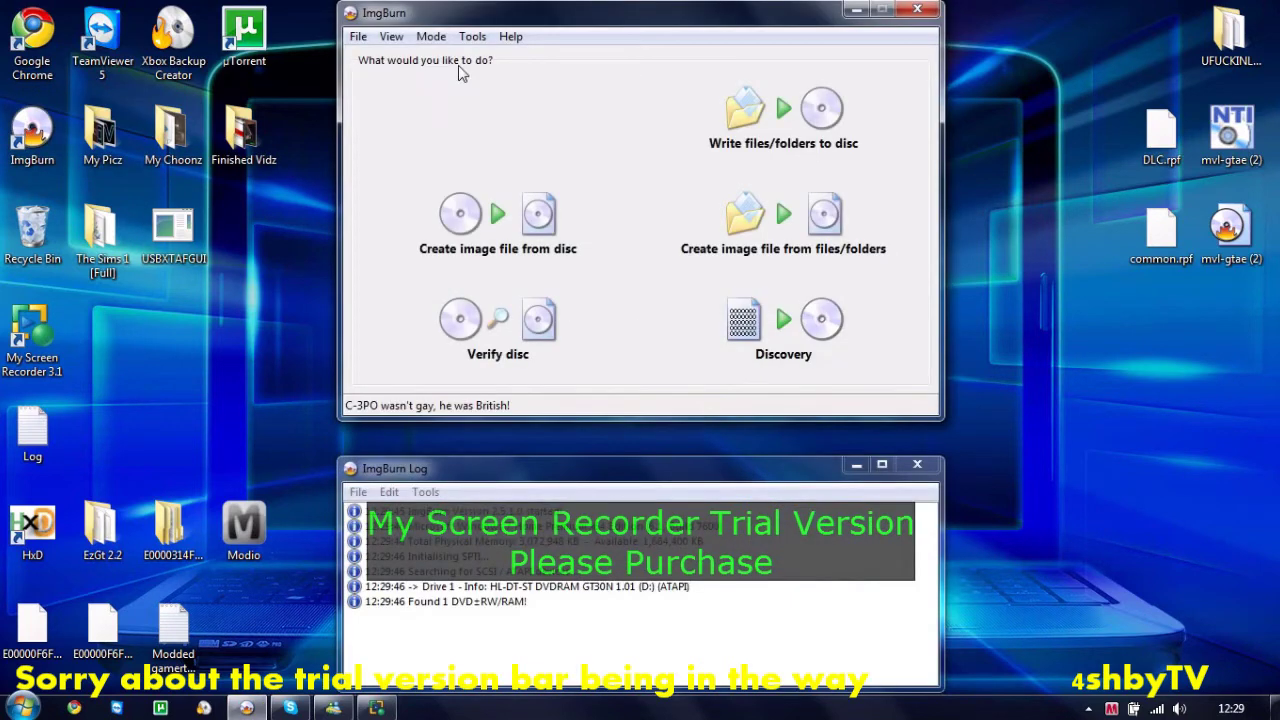
pyautogui.click(472, 138)
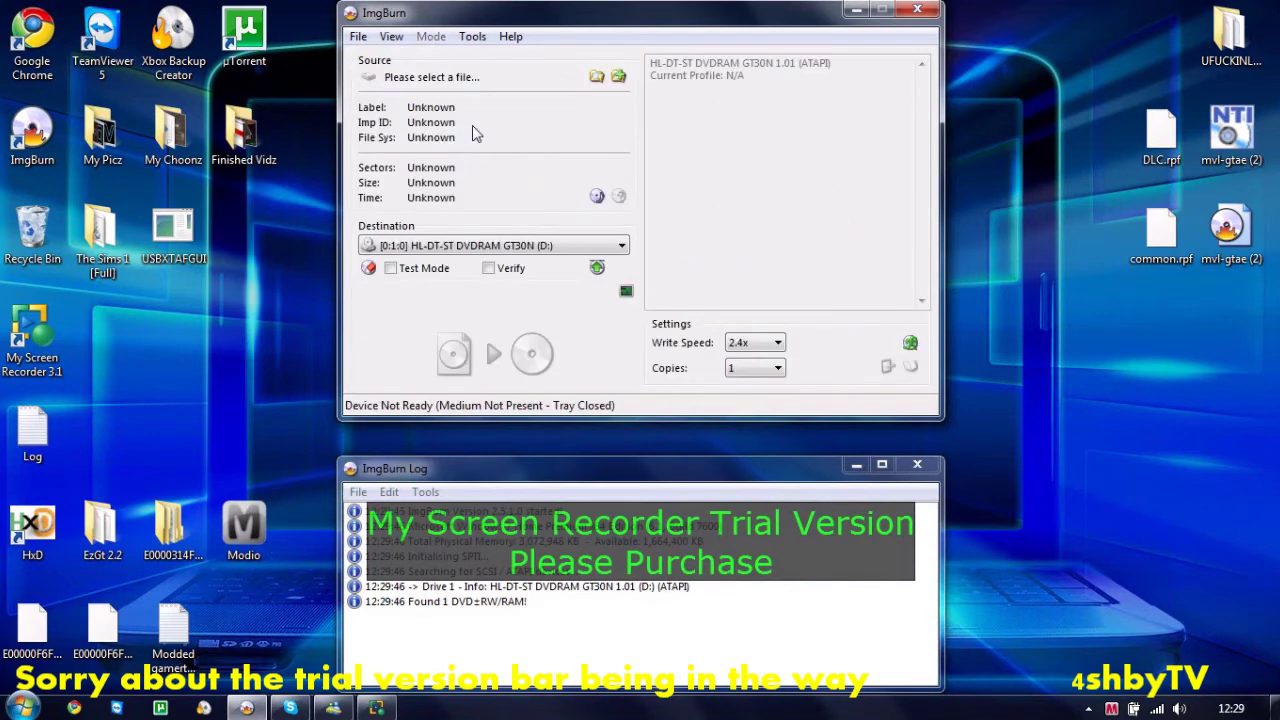
pyautogui.click(472, 38)
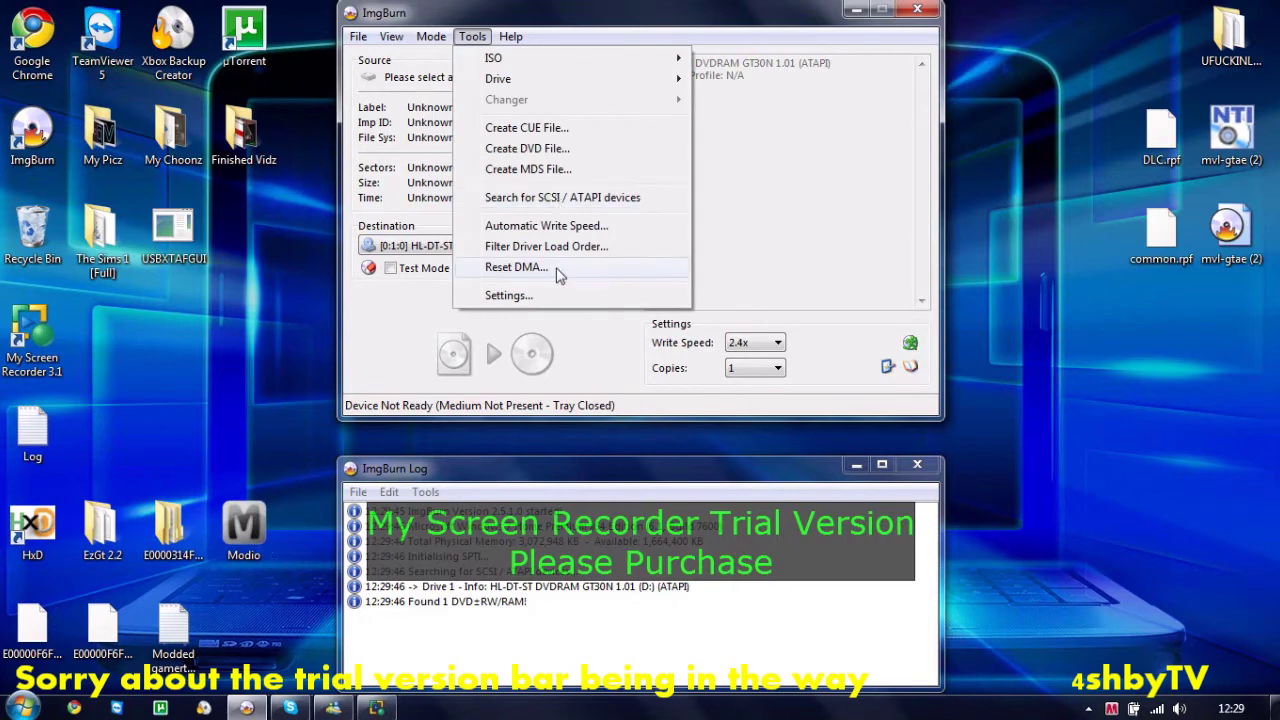
# Step: Set a user-specified layer break of 1913760 sectors in L0 in ImgBurn's Write settings
pyautogui.click(548, 297)
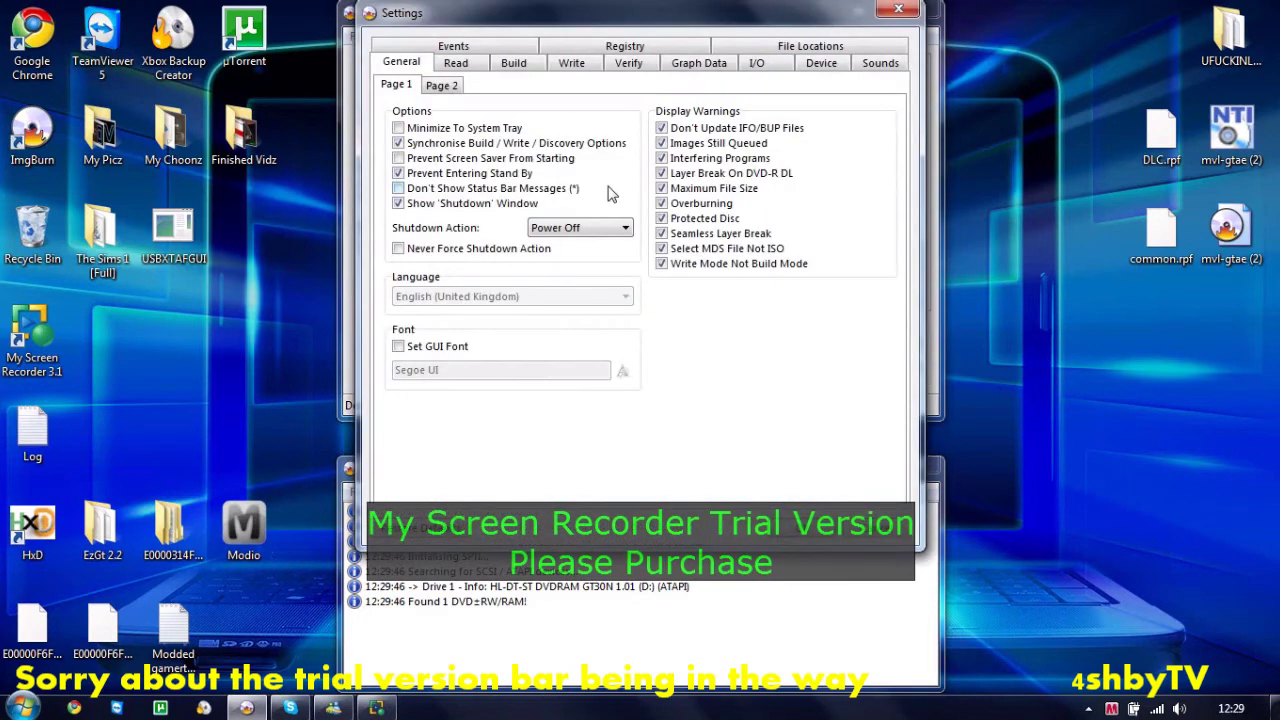
pyautogui.click(584, 64)
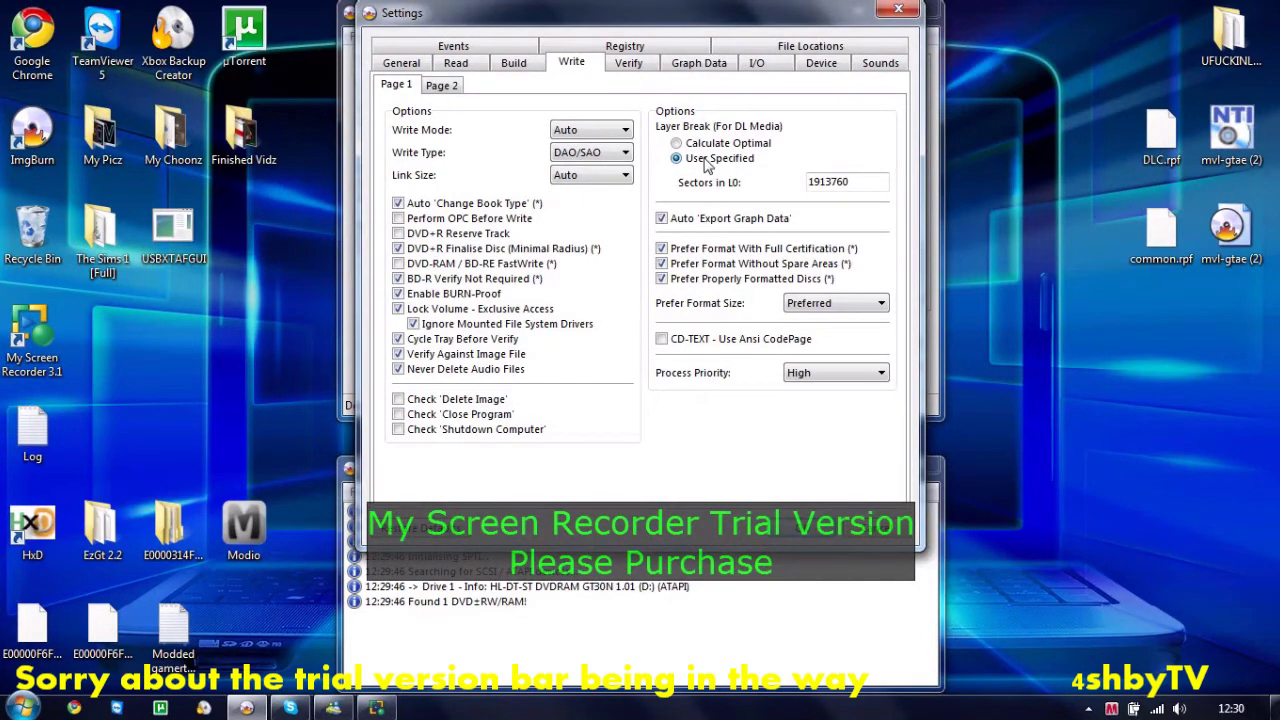
pyautogui.doubleClick(818, 181)
pyautogui.click(817, 180)
pyautogui.doubleClick(861, 180)
pyautogui.click(862, 180)
pyautogui.click(760, 525)
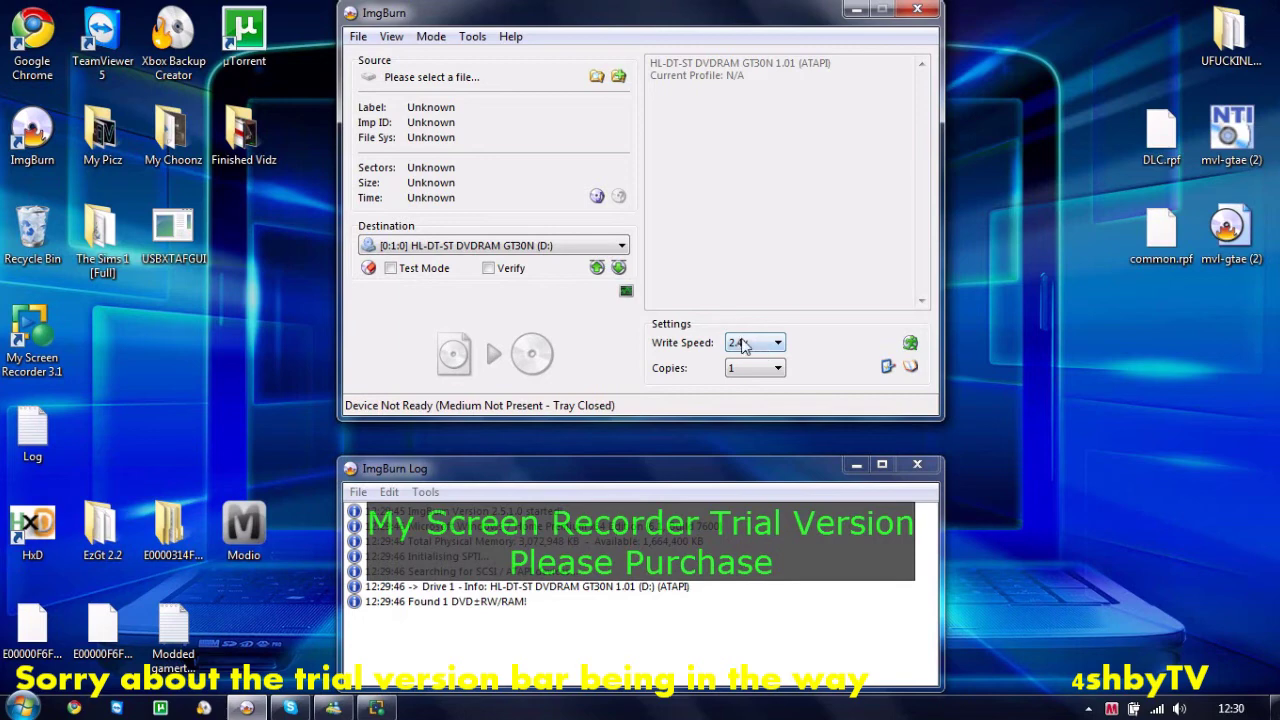
pyautogui.click(745, 346)
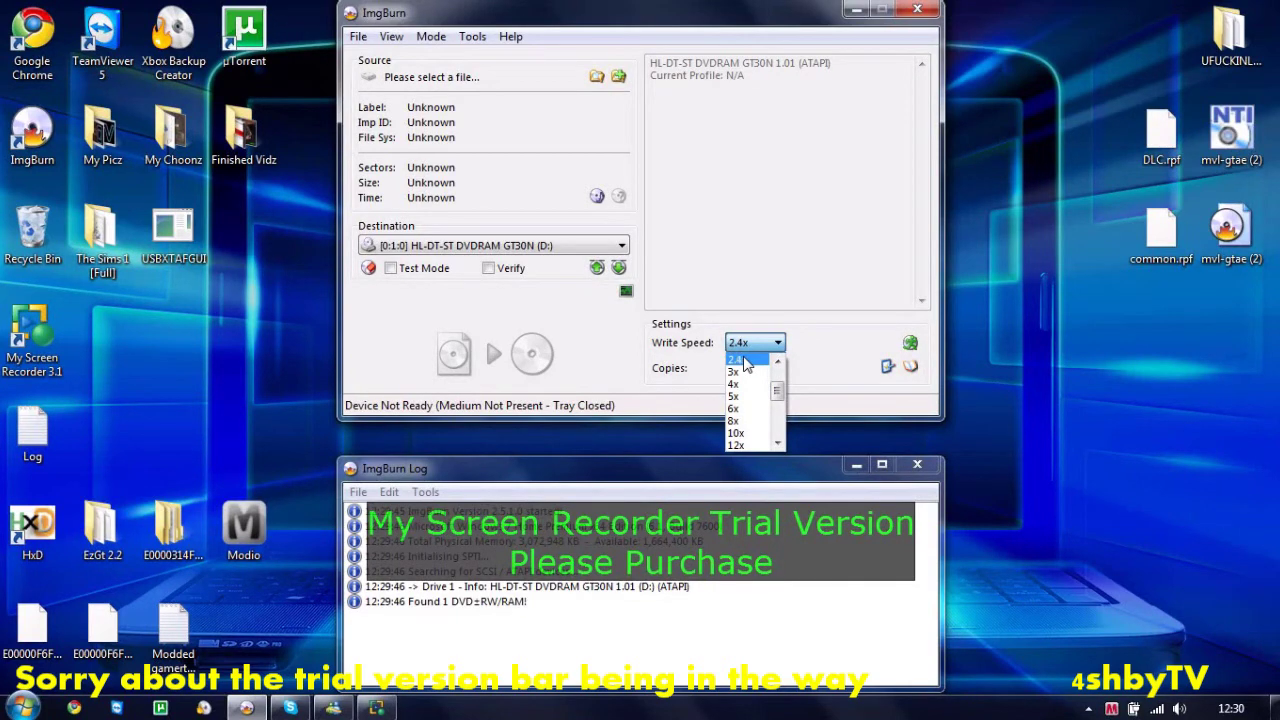
pyautogui.click(745, 361)
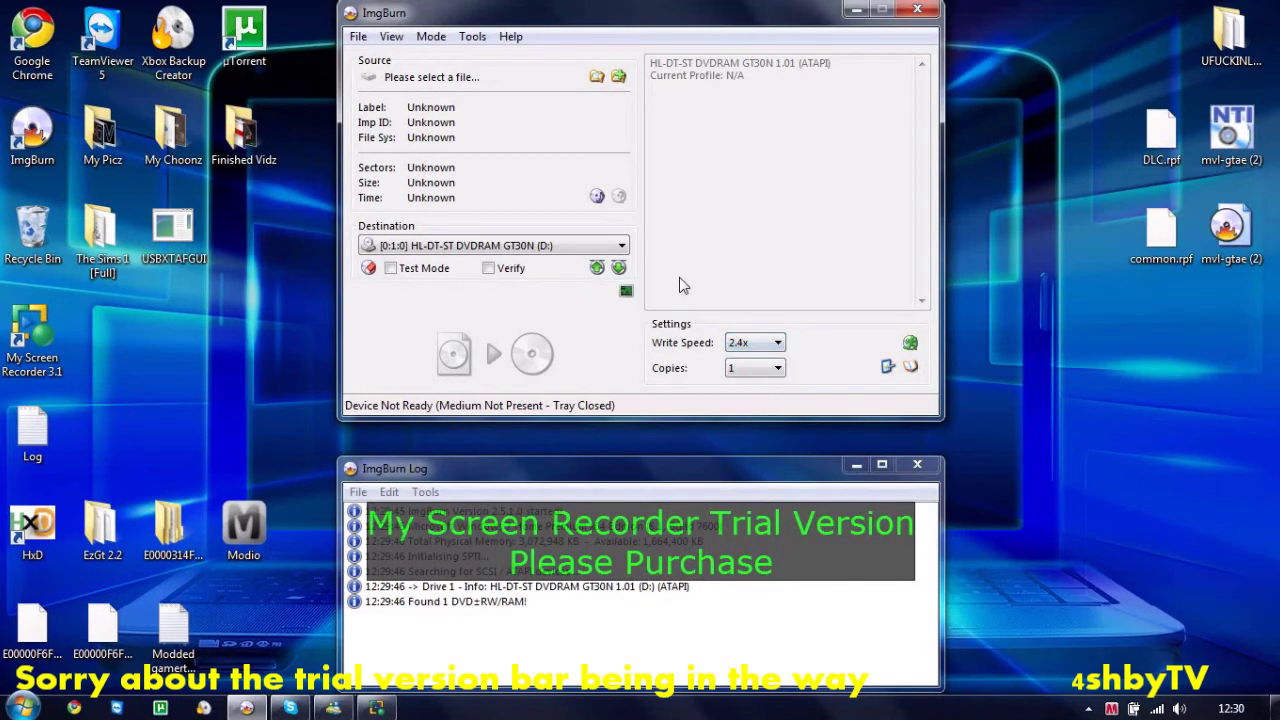
# Step: Pick the mvl-gtae (2) ISO as the source and acknowledge the wrong-file warning
pyautogui.click(597, 77)
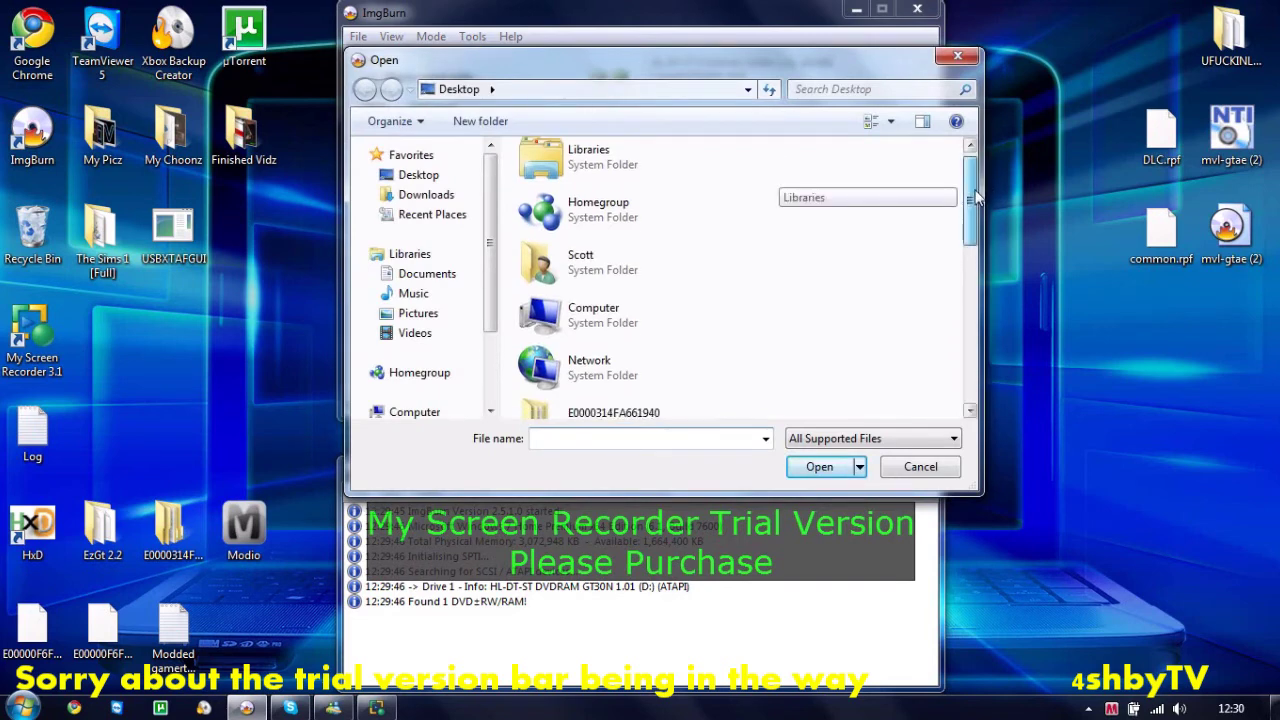
pyautogui.moveTo(975, 198); pyautogui.dragTo(985, 362)
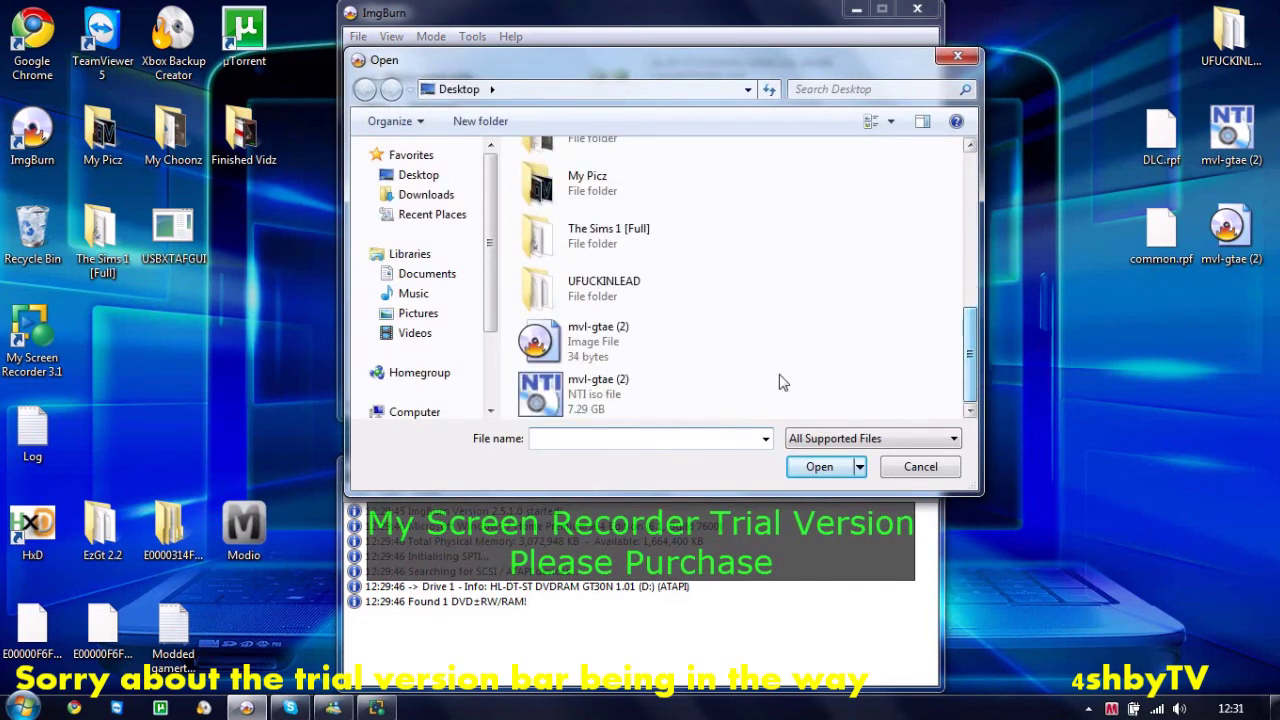
pyautogui.click(545, 403)
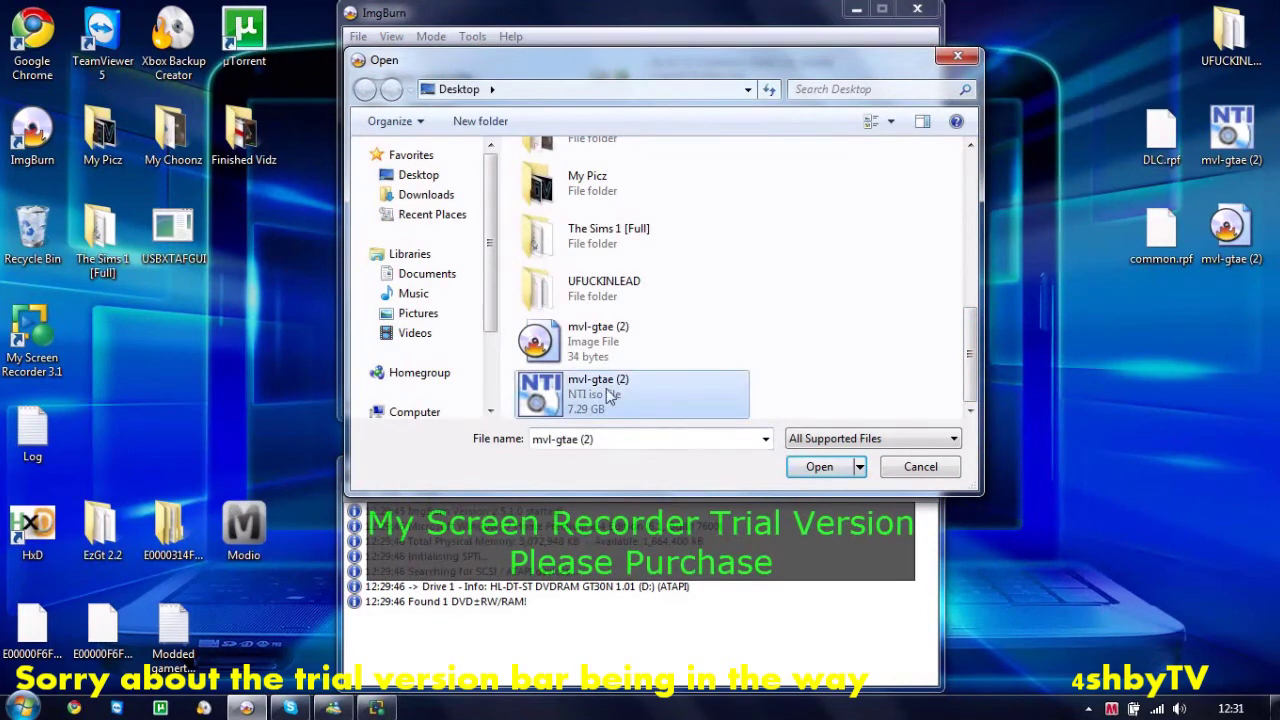
pyautogui.click(800, 468)
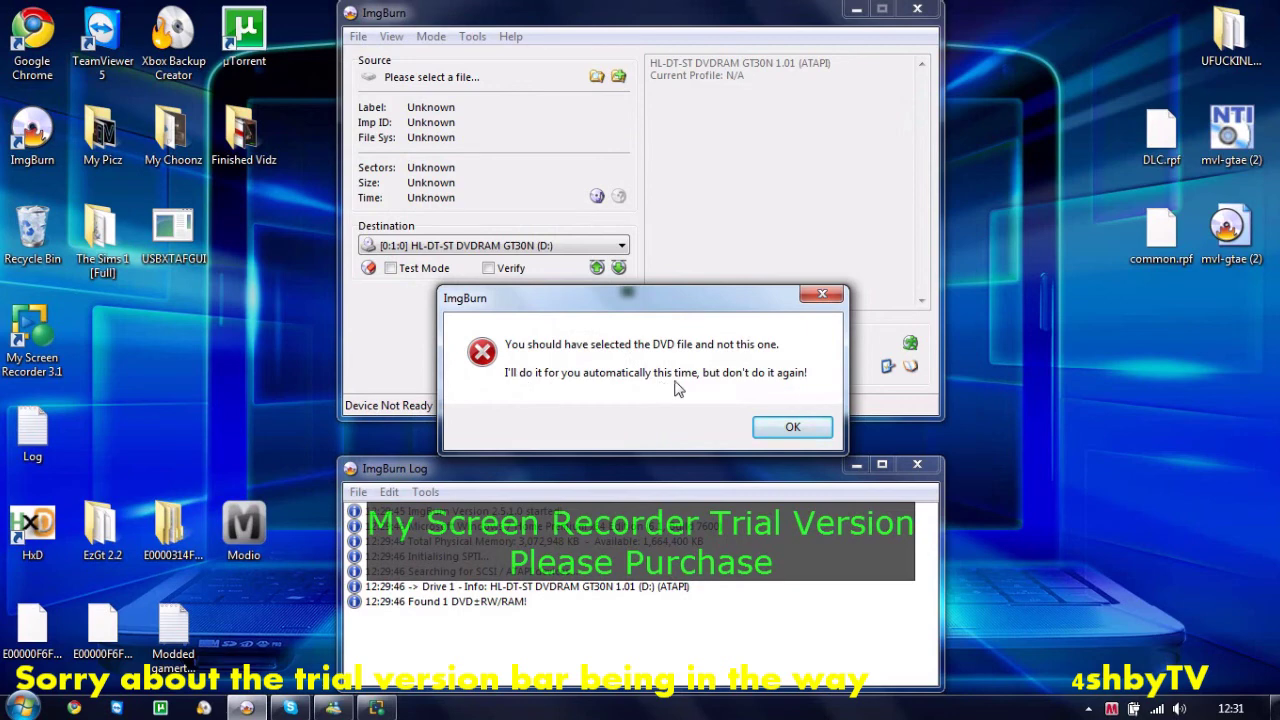
pyautogui.click(791, 427)
# Step: Dismiss the warning so ImgBurn loads mvl-gtae (2).dvd with the 1,913,760 layer break
pyautogui.click(791, 427)
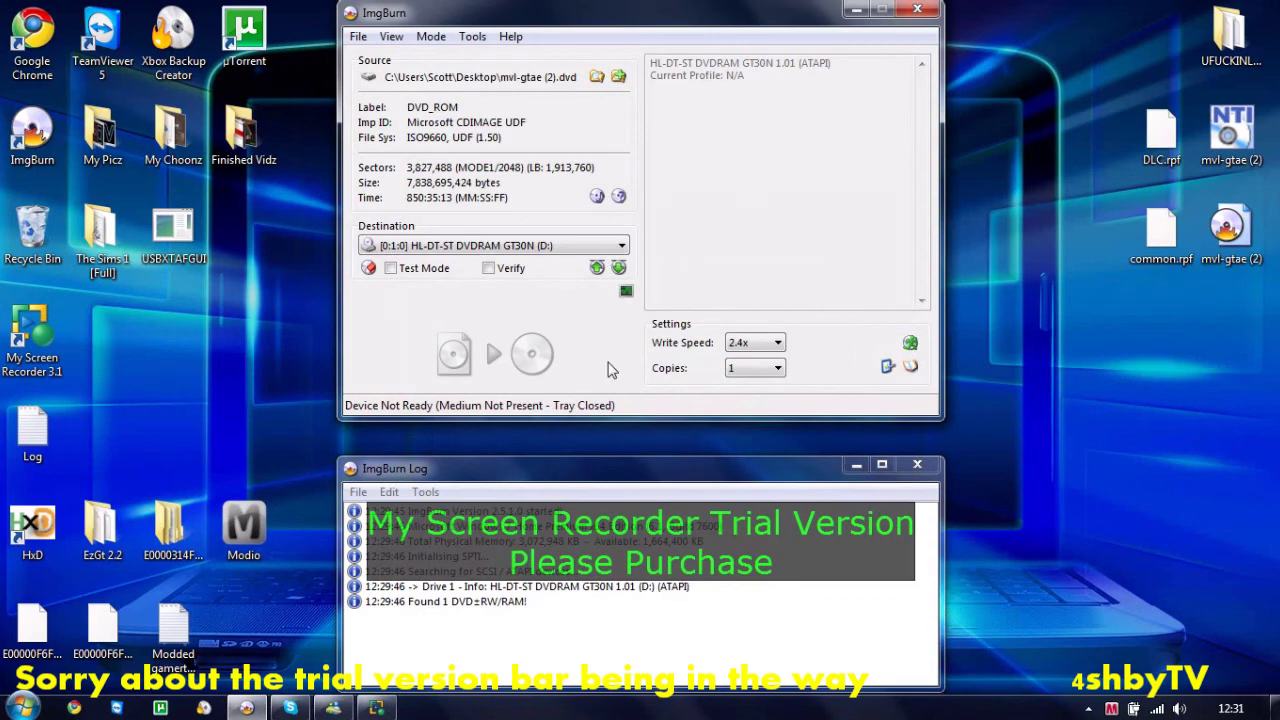